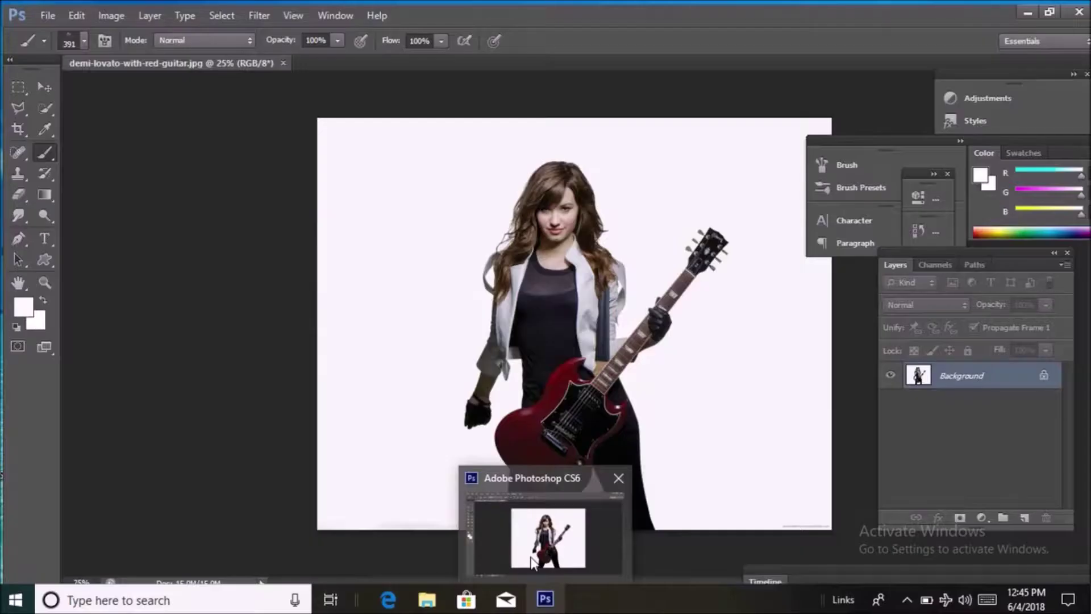
Step: Restore the Adobe Photoshop CS6 window from the Windows taskbar
left_click(529, 553)
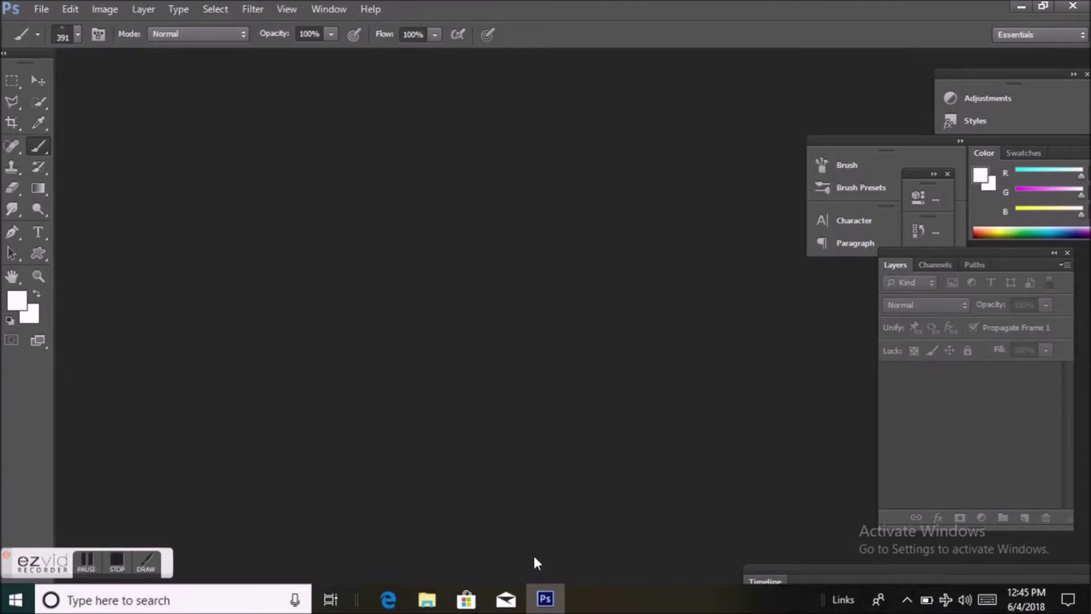
Step: Open the photo of the girl with the red guitar from New Volume (D:)
left_click(46, 8)
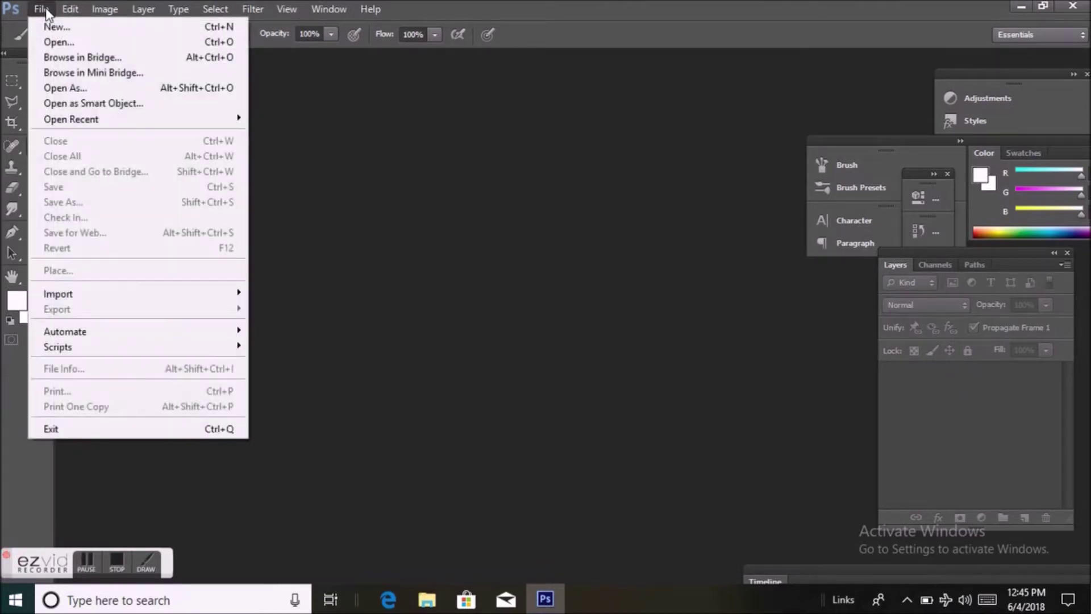
left_click(46, 45)
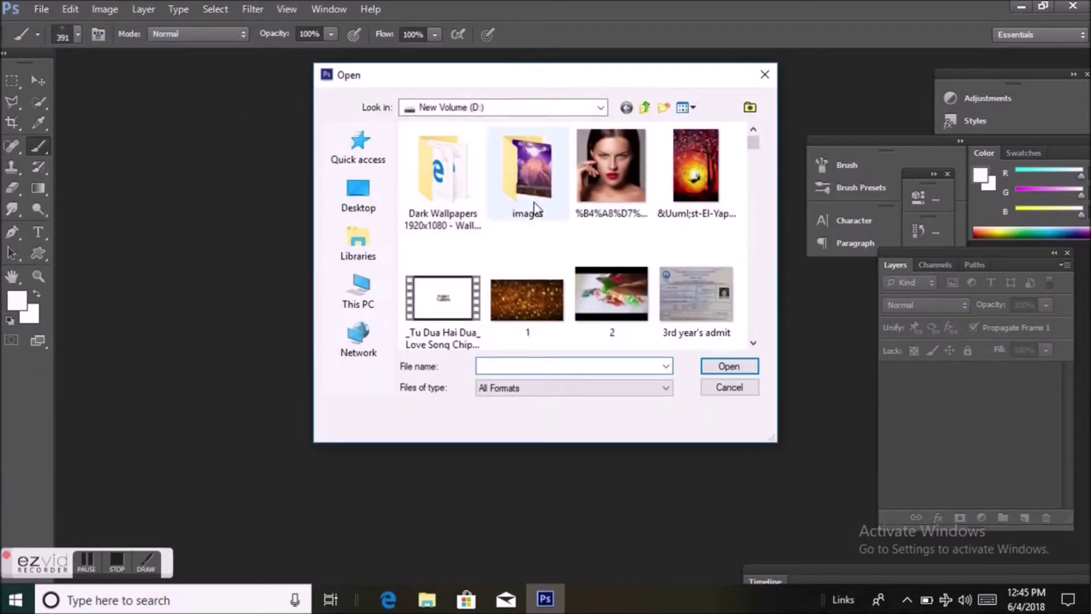
scroll(604, 228, "down", 2)
scroll(603, 226, "down", 3)
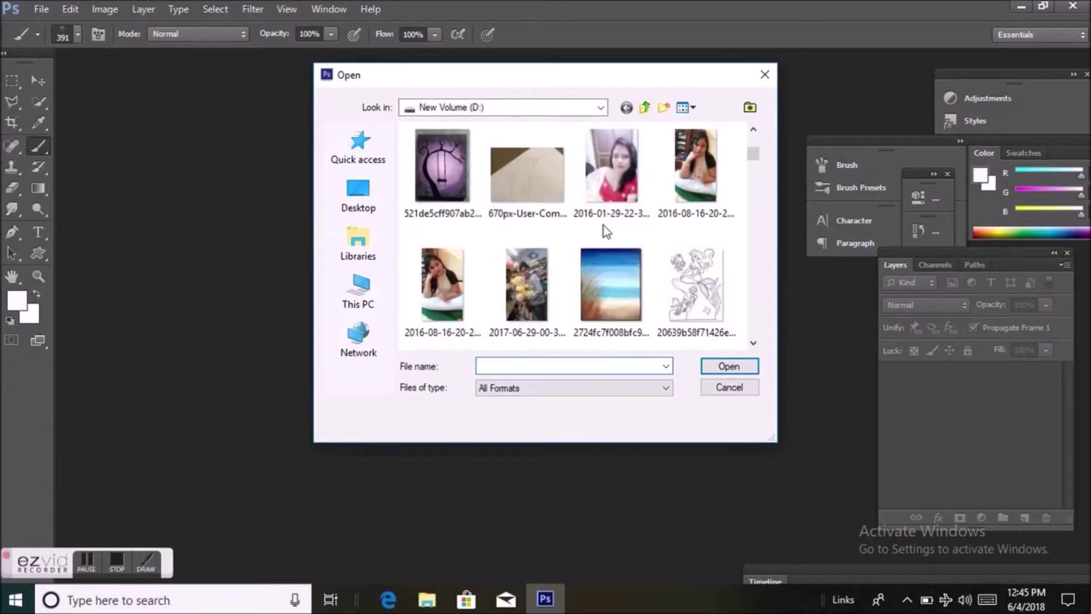
scroll(603, 226, "down", 3)
scroll(604, 227, "down", 2)
scroll(604, 228, "down", 3)
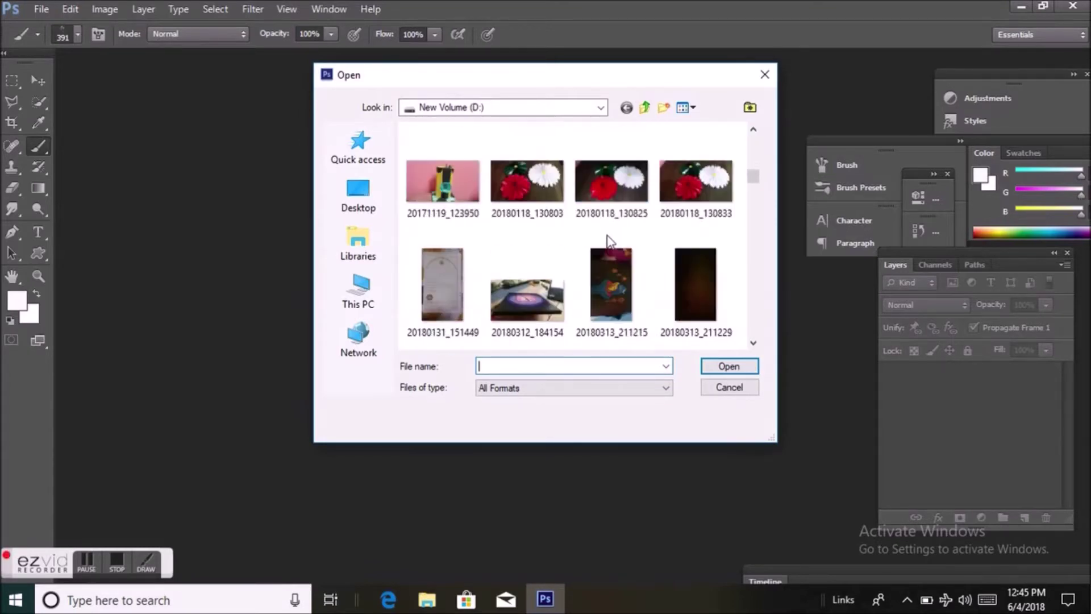
scroll(609, 242, "down", 3)
scroll(625, 251, "down", 3)
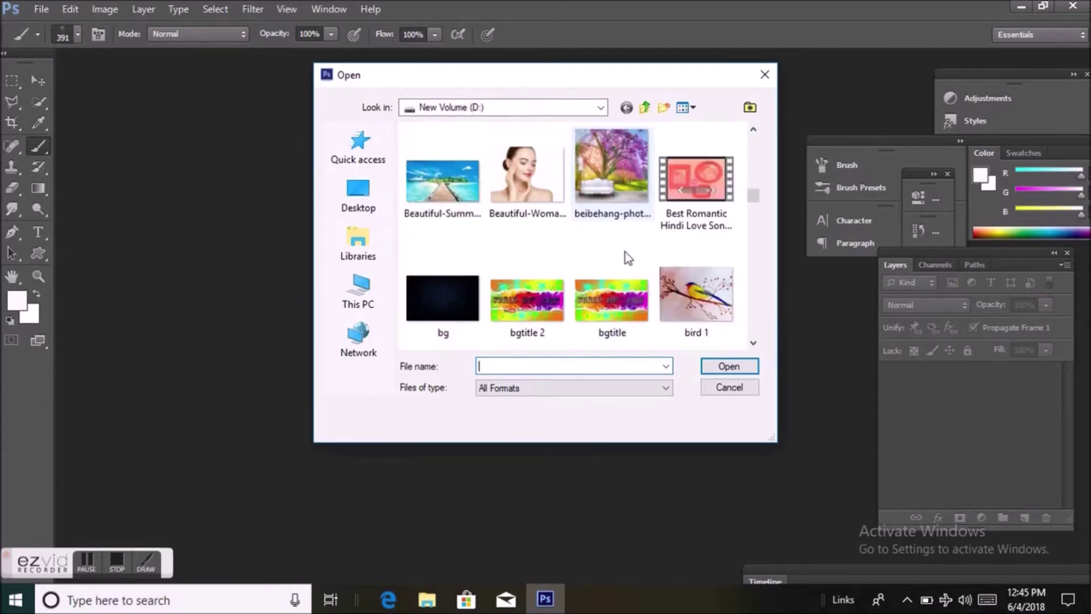
scroll(624, 251, "down", 3)
scroll(625, 251, "down", 3)
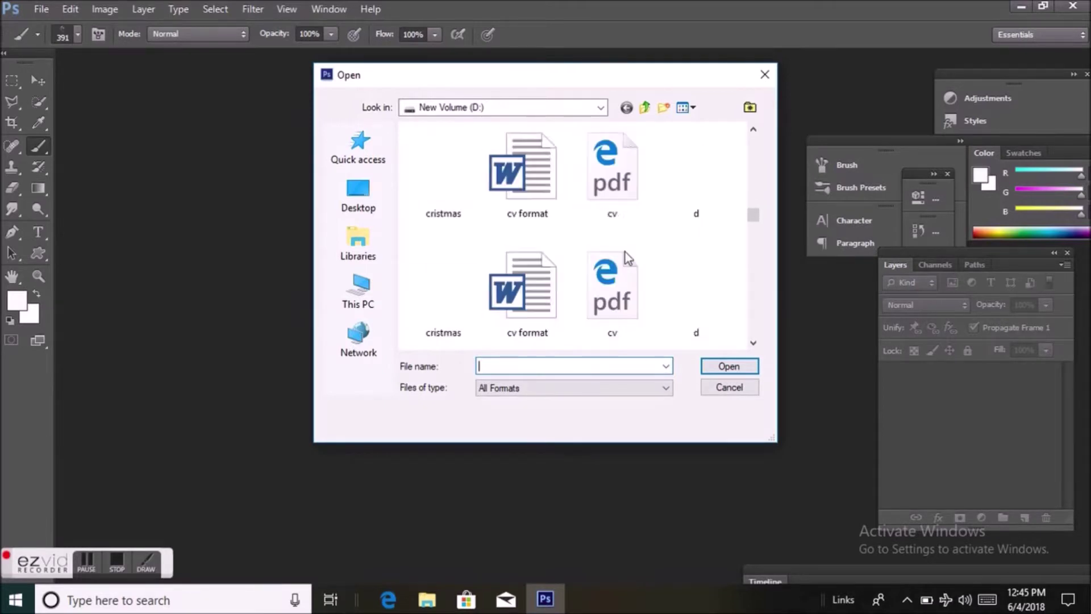
scroll(625, 252, "down", 3)
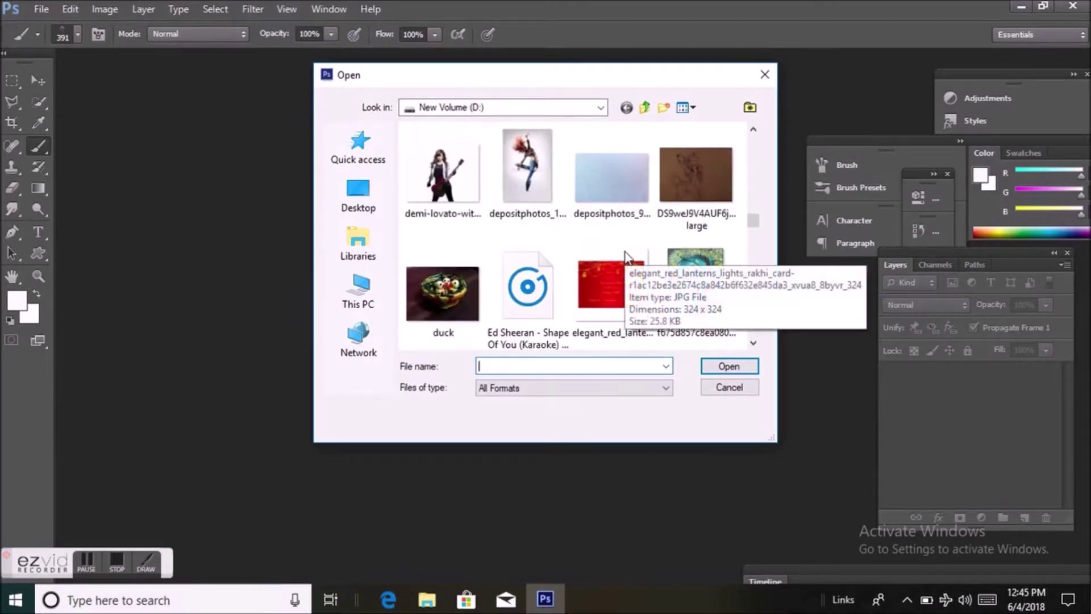
left_click(451, 179)
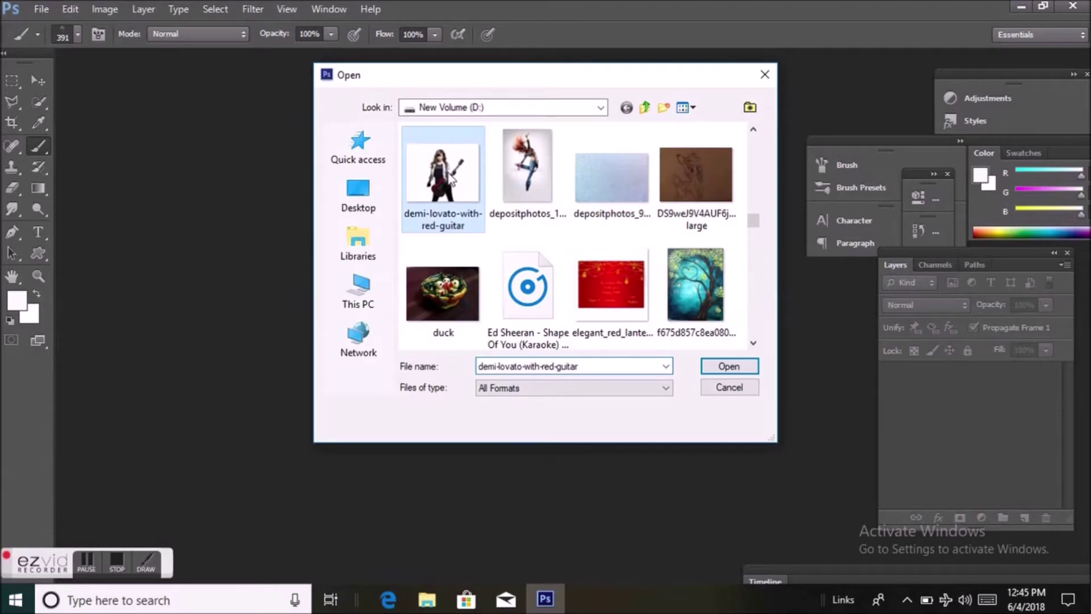
left_click(744, 370)
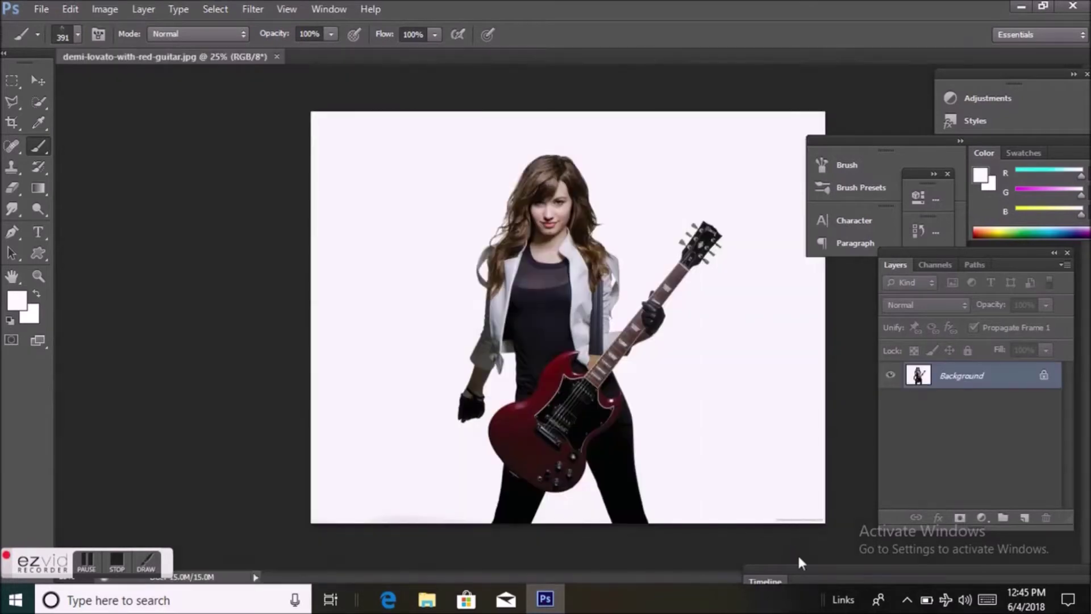
Step: Quick-select the girl's shirt, hair, jacket, sleeve and guitar neck up to the headstock
left_click(42, 78)
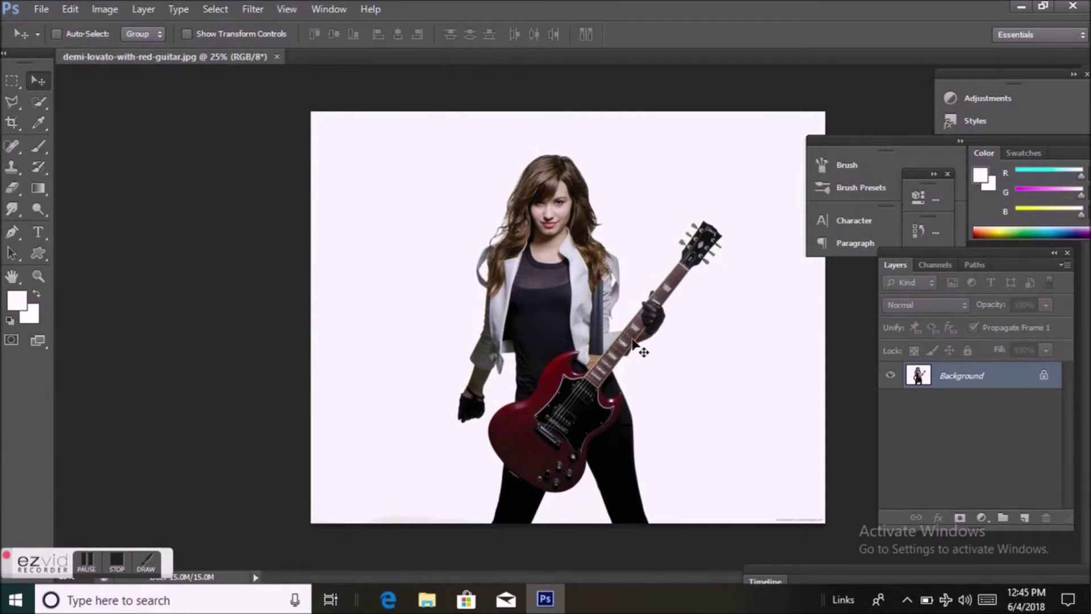
left_click(40, 100)
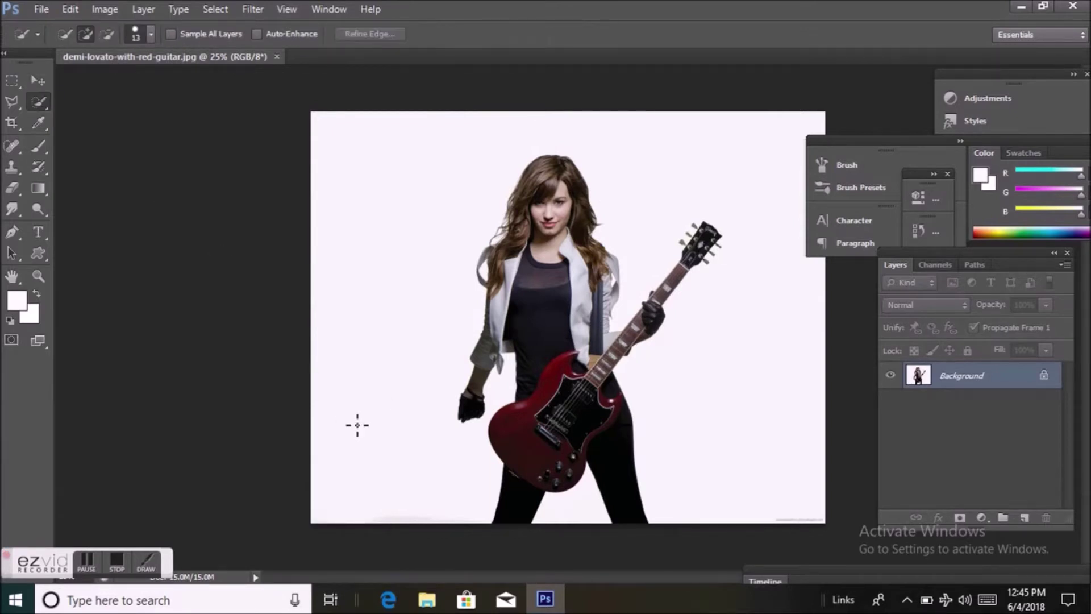
left_click(532, 310)
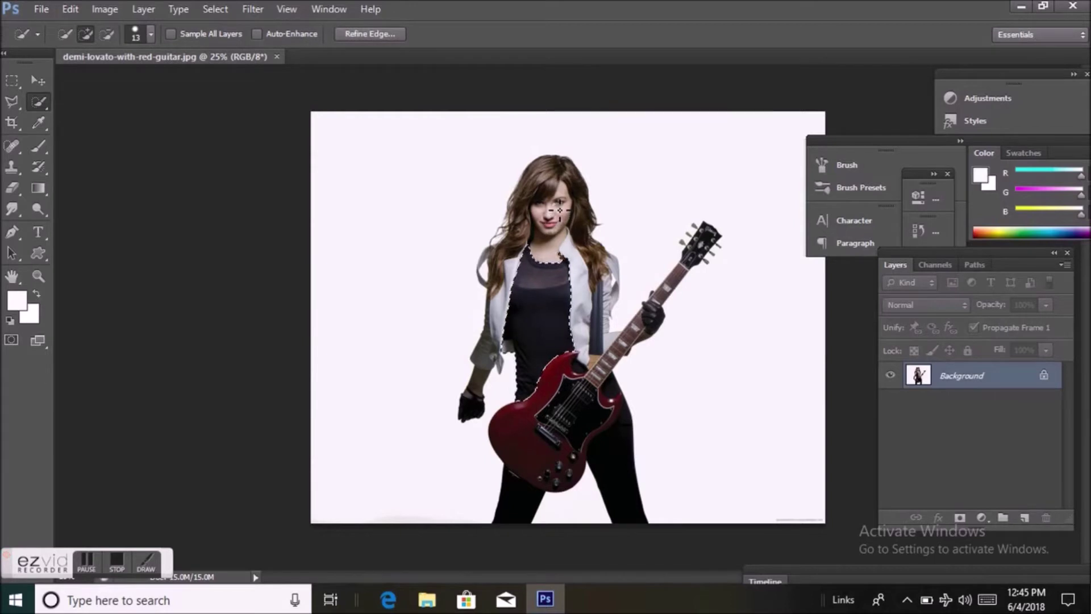
left_click_drag(556, 162, 645, 487)
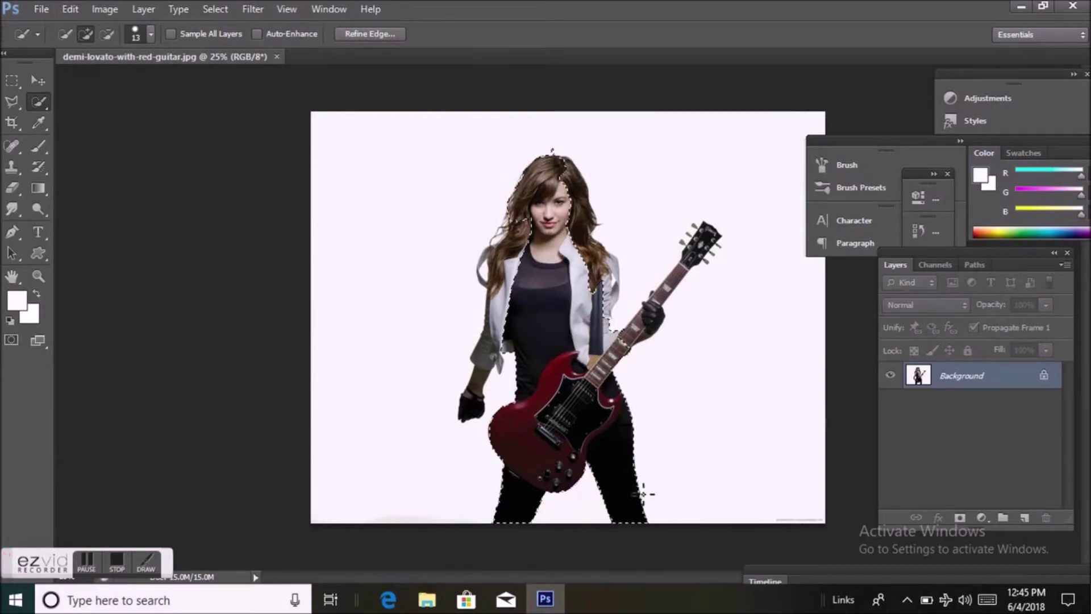
left_click_drag(520, 250, 482, 412)
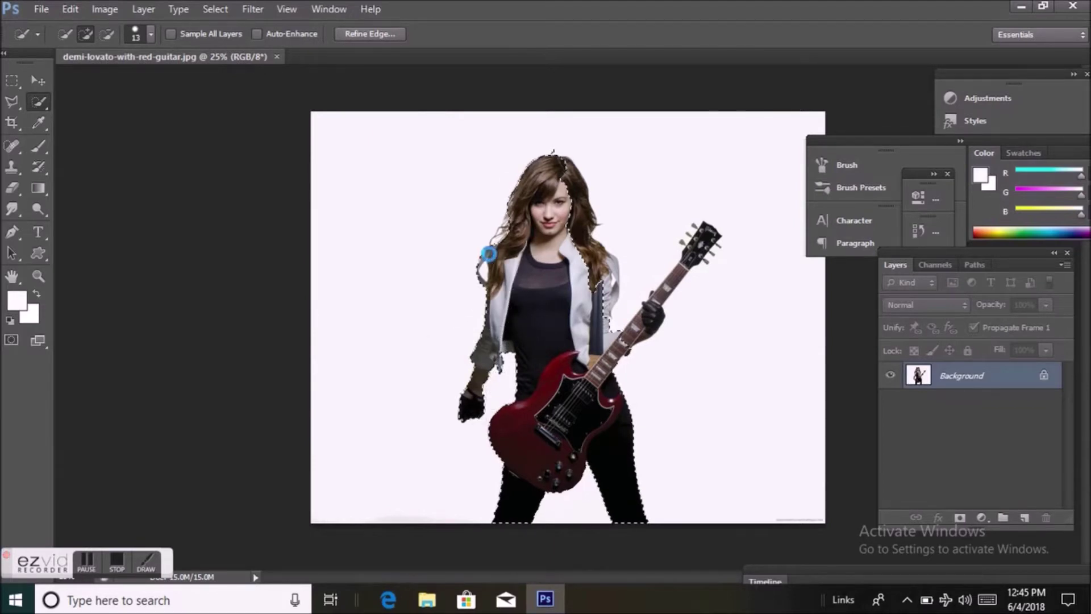
mouse_move(503, 252)
left_mouse_down()
mouse_move(519, 218)
mouse_move(582, 244)
left_mouse_up()
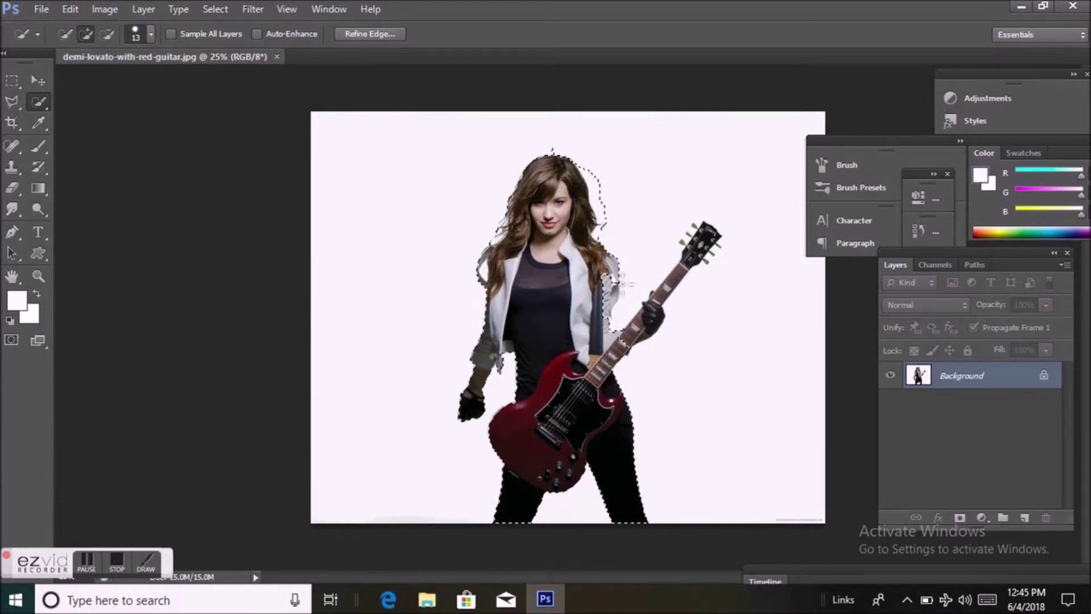
left_click_drag(619, 345, 711, 239)
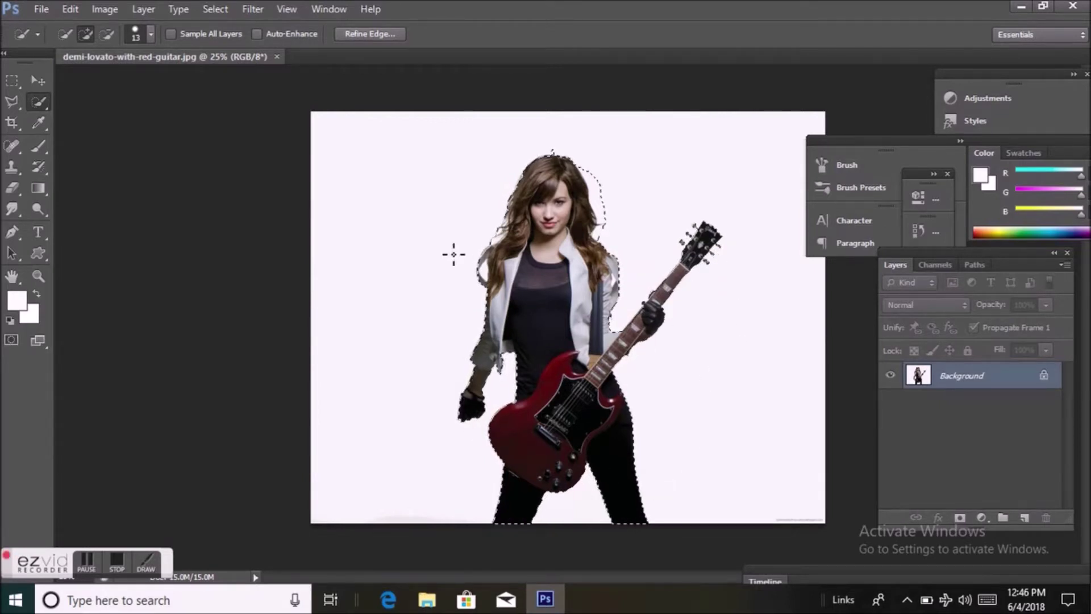
Step: In Refine Edge, brush the edges along the hair, both jacket sides and the guitar headstock
left_click(215, 9)
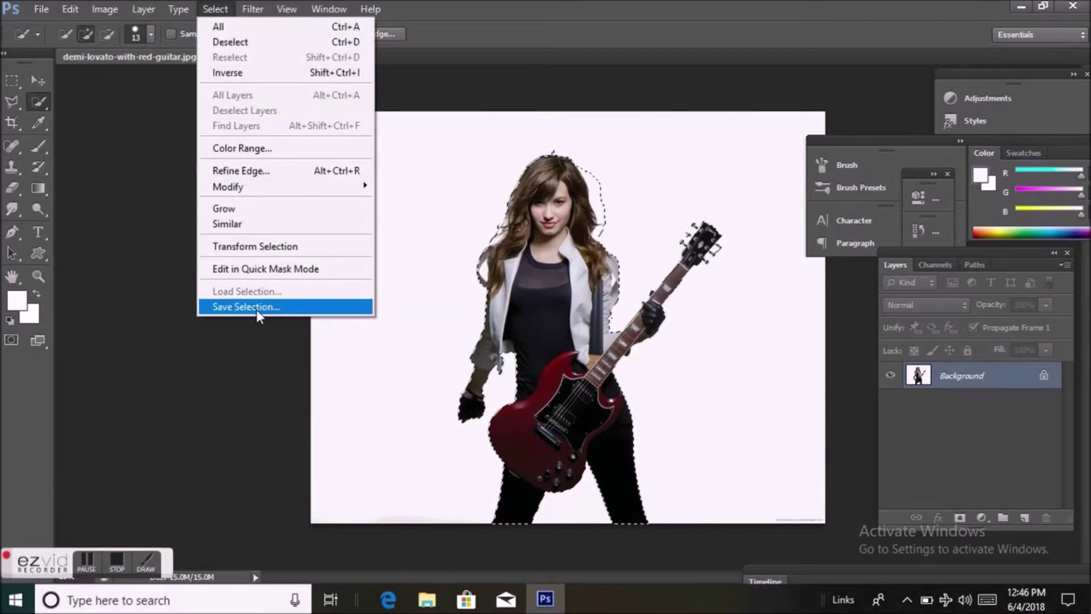
left_click(240, 172)
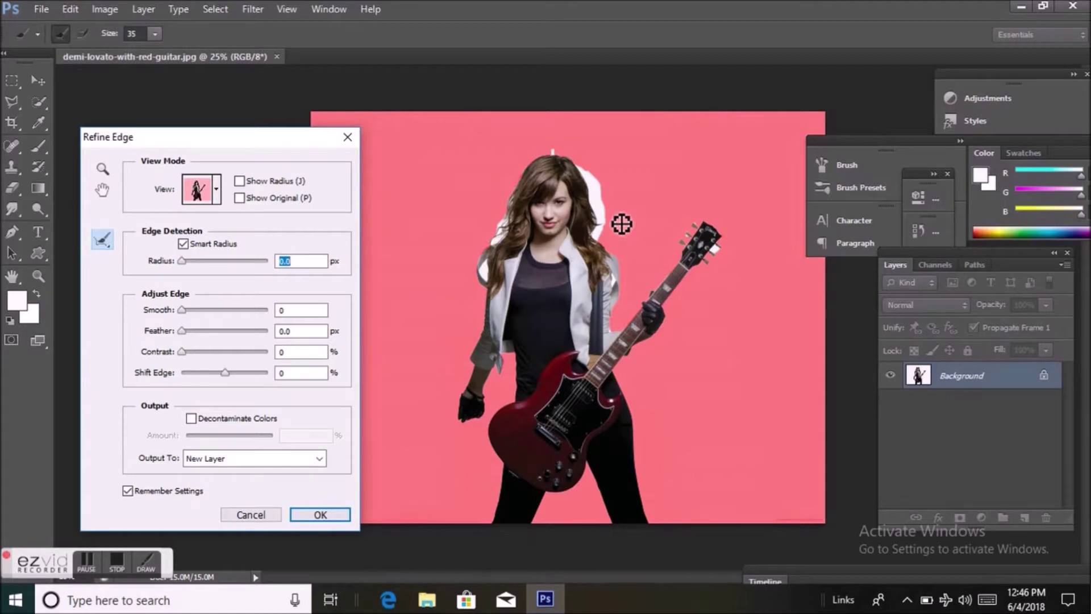
mouse_move(621, 224)
left_mouse_down()
mouse_move(601, 216)
mouse_move(618, 197)
mouse_move(608, 226)
mouse_move(613, 180)
mouse_move(549, 160)
mouse_move(493, 266)
left_mouse_up()
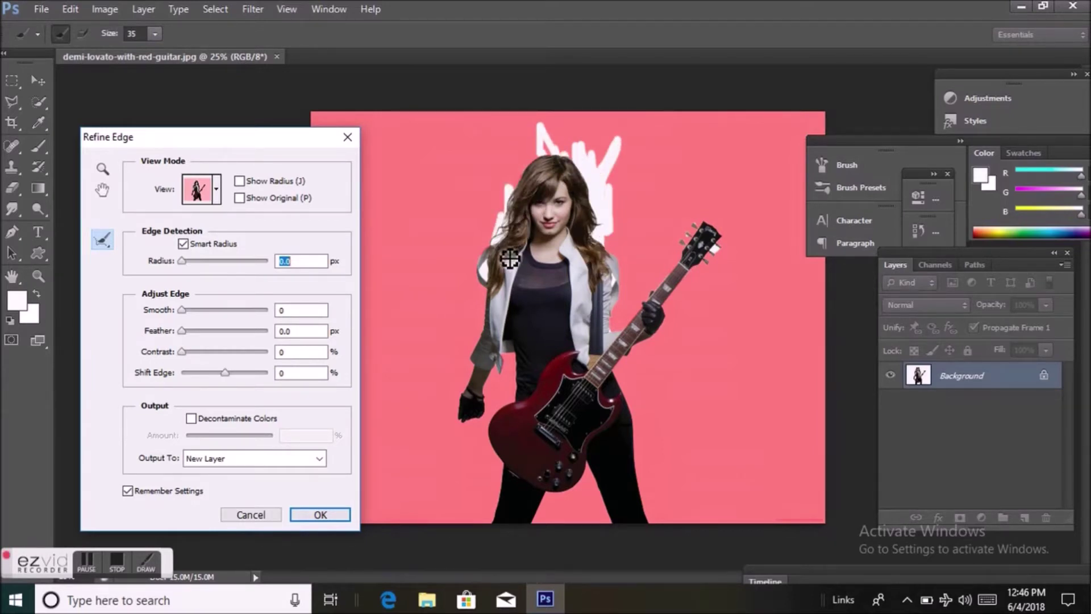
mouse_move(492, 267)
left_mouse_down()
mouse_move(497, 309)
mouse_move(504, 267)
left_mouse_up()
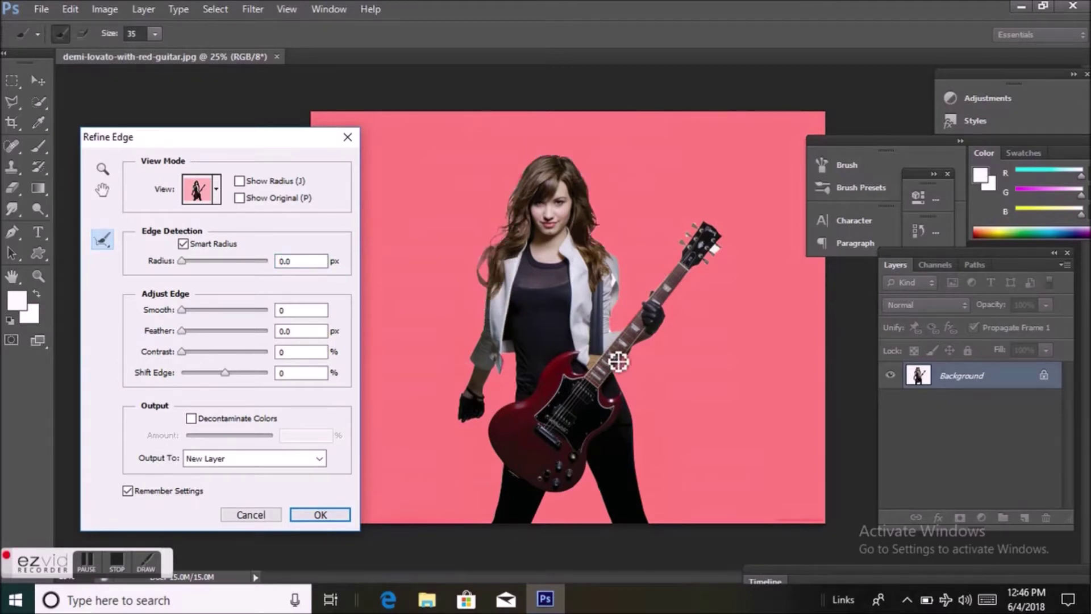
mouse_move(623, 285)
left_mouse_down()
mouse_move(626, 302)
mouse_move(616, 278)
mouse_move(624, 294)
left_mouse_up()
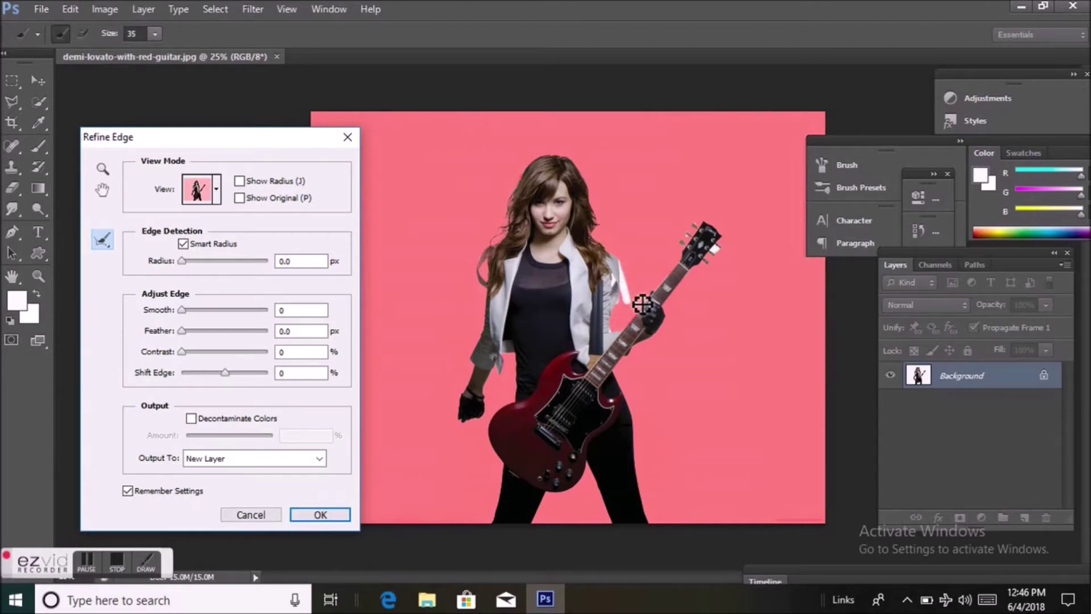
left_click_drag(718, 267, 695, 250)
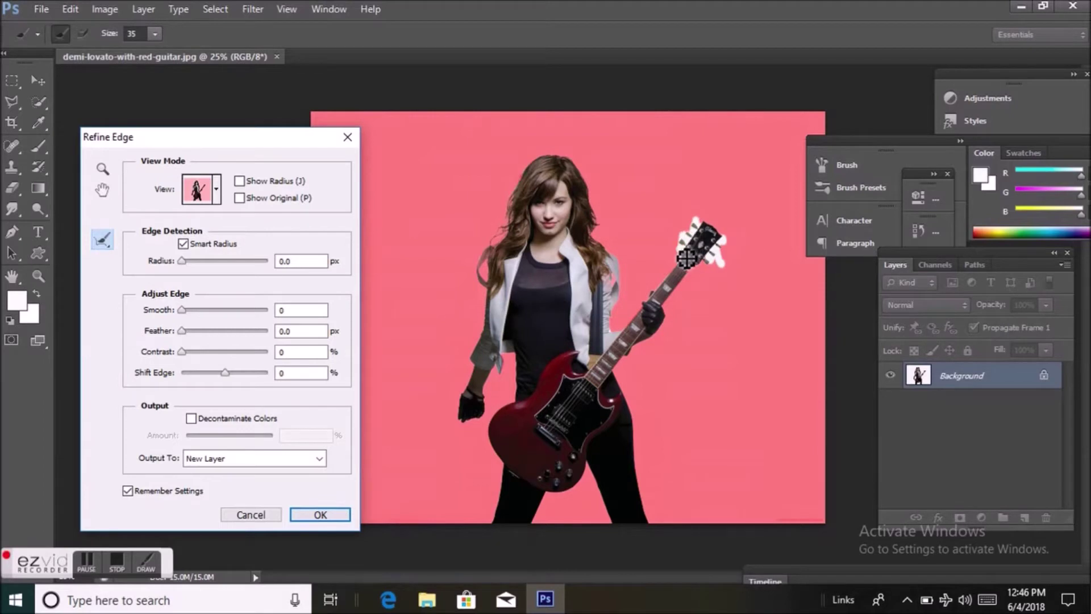
left_click_drag(696, 250, 682, 261)
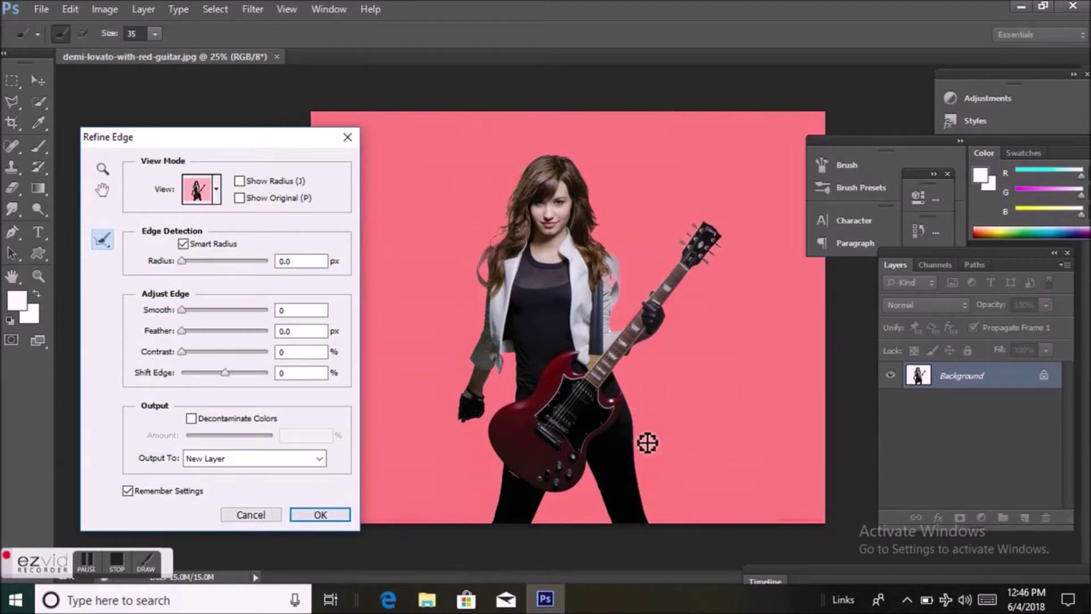
left_click_drag(722, 248, 728, 266)
Step: Output the refined cutout to a new layer and switch to the Move tool
left_click(318, 514)
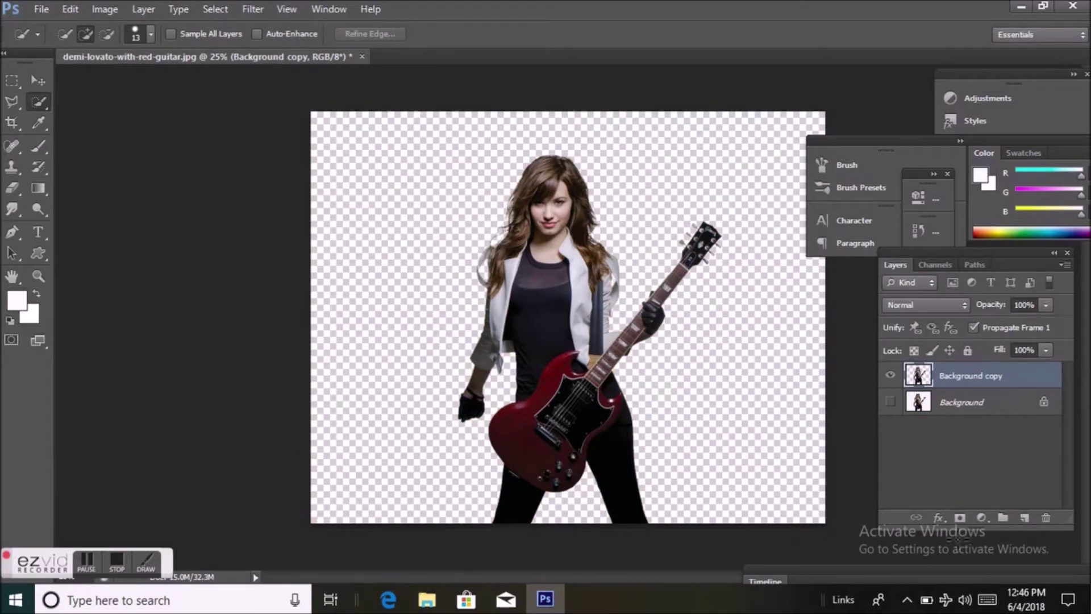
left_click(36, 82)
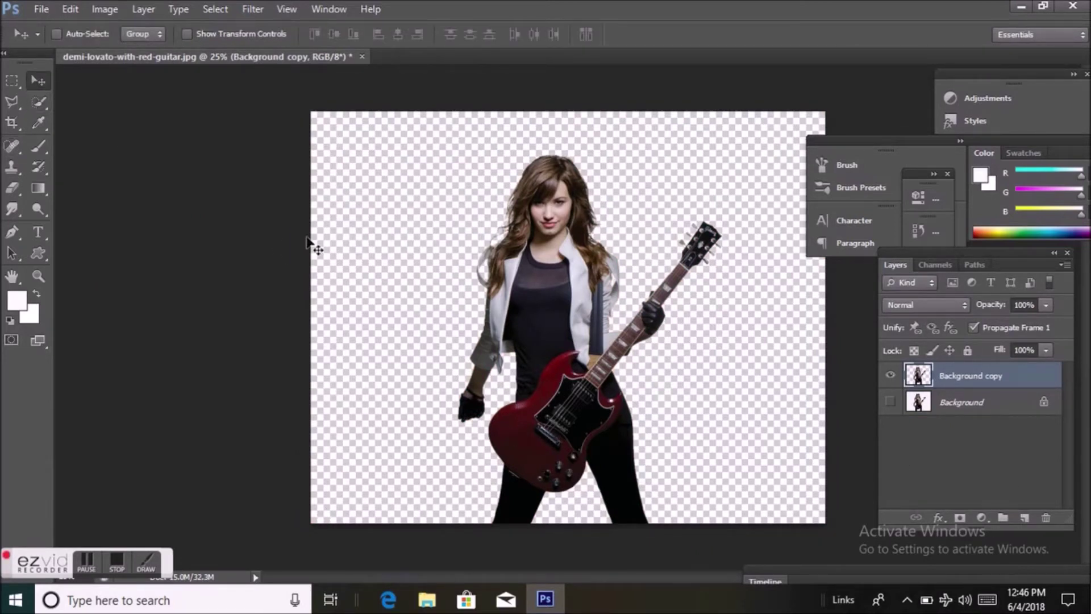
left_click(41, 9)
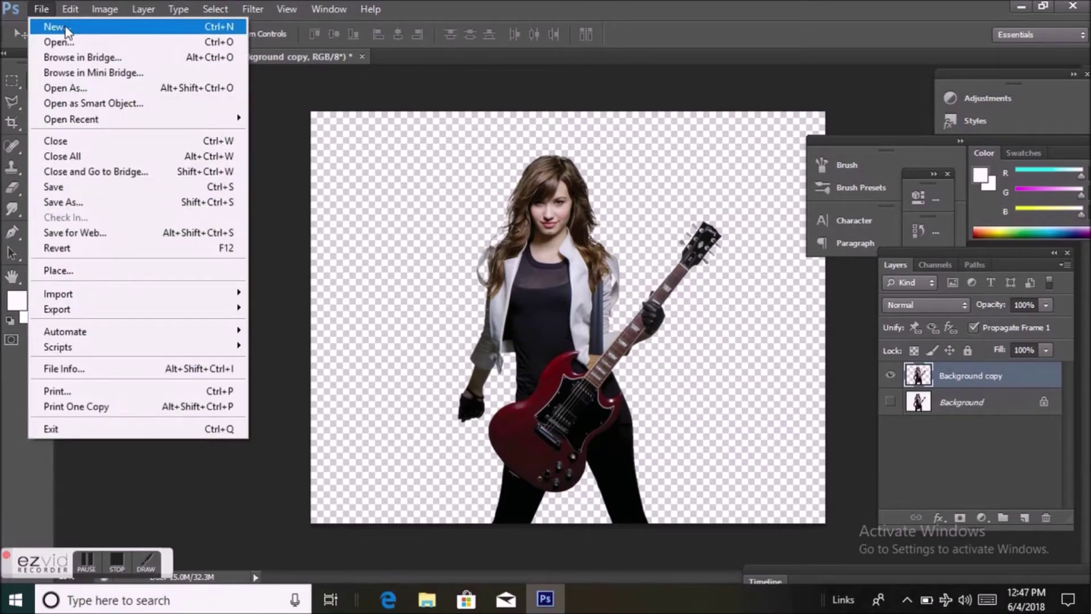
Step: Create a white Web 800x600 document, then return to the guitar girl image
left_click(56, 27)
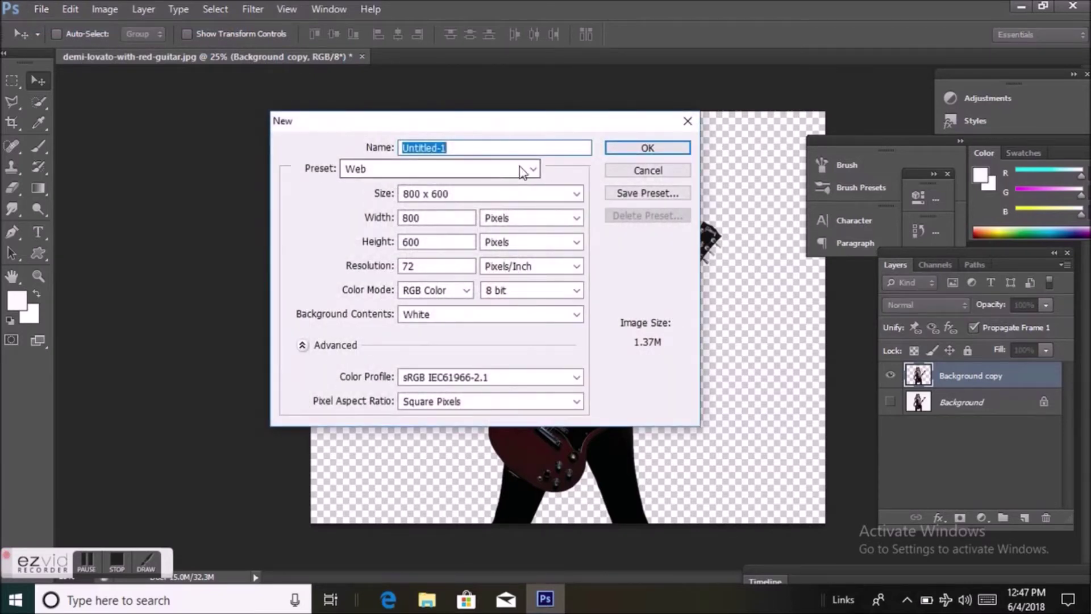
left_click(645, 148)
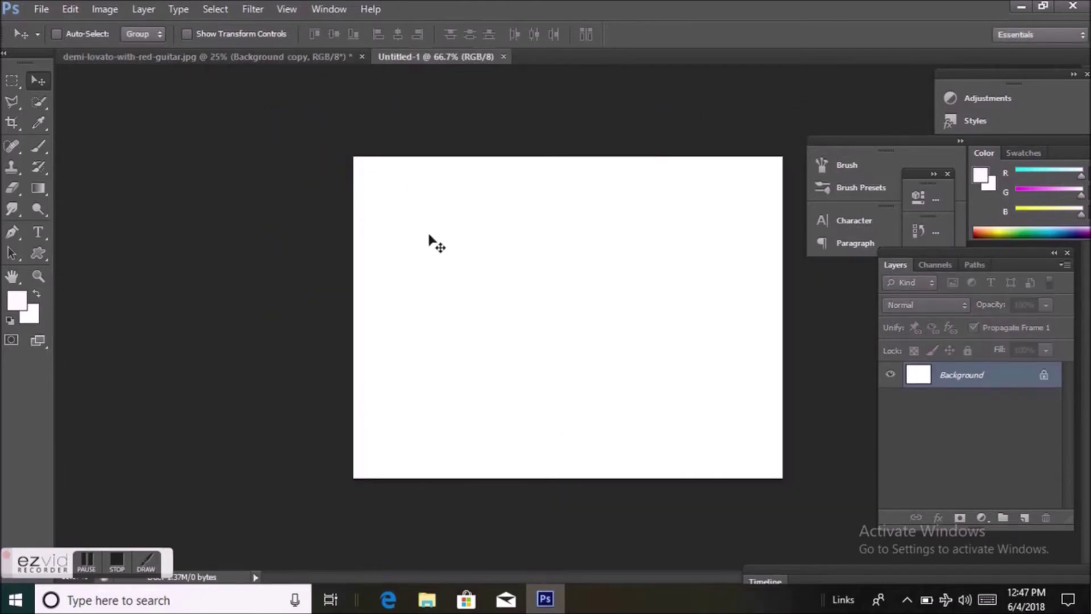
left_click(280, 56)
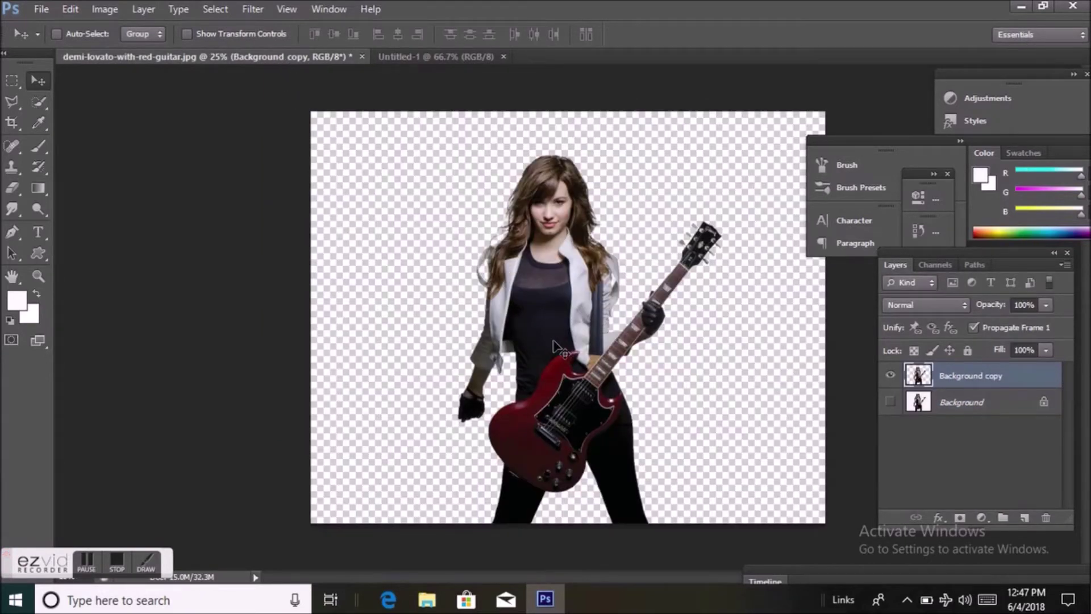
Step: Drag the guitar girl into the white document and scale her down to fit the canvas
left_click_drag(554, 344, 473, 59)
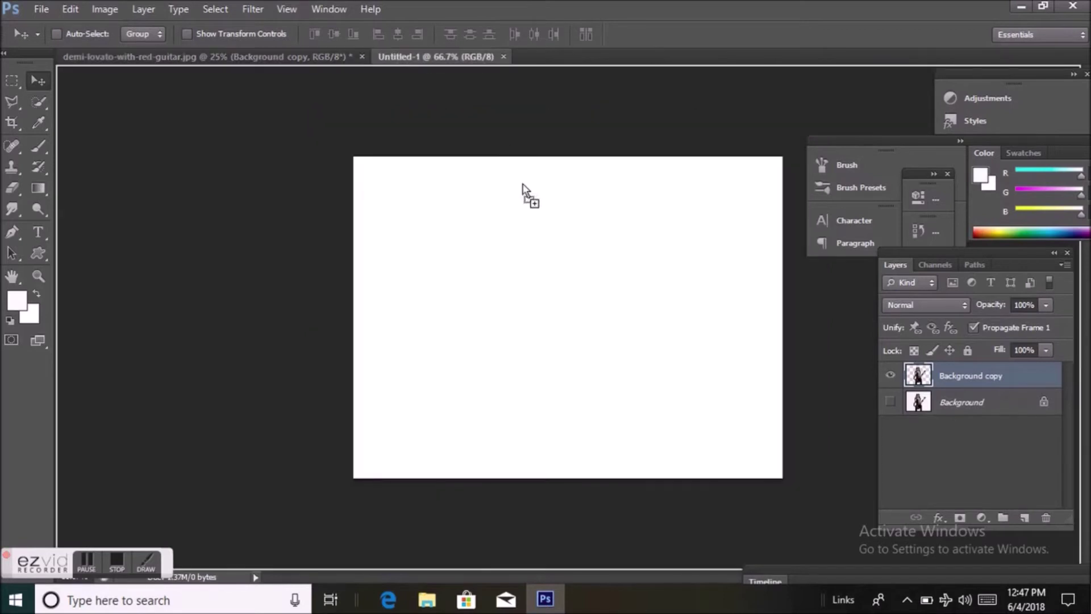
mouse_move(474, 59)
left_mouse_down()
mouse_move(595, 333)
mouse_move(581, 412)
left_mouse_up()
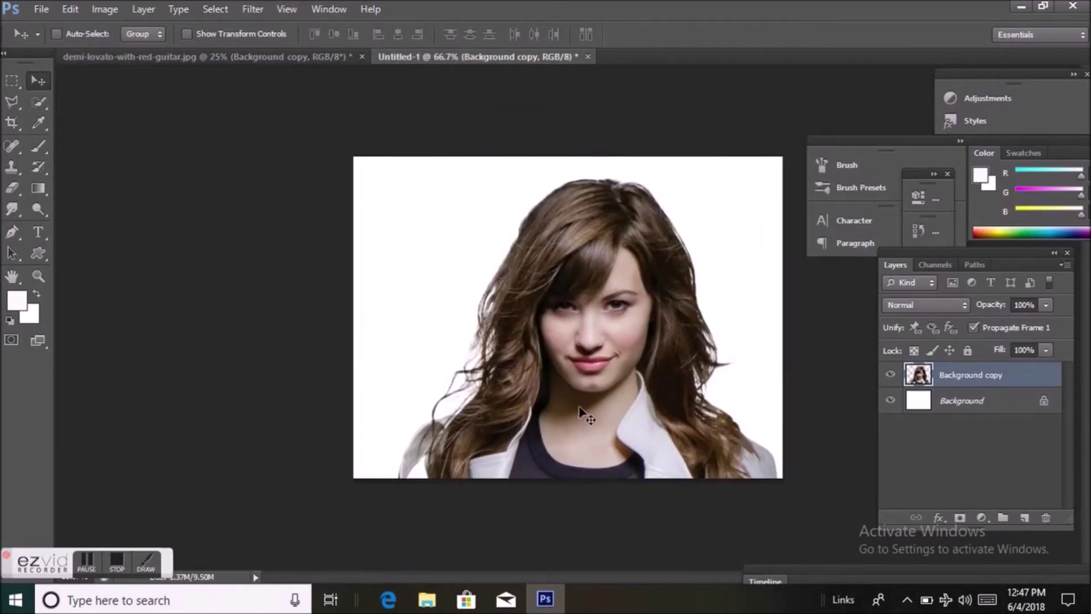
key("ctrl+t")
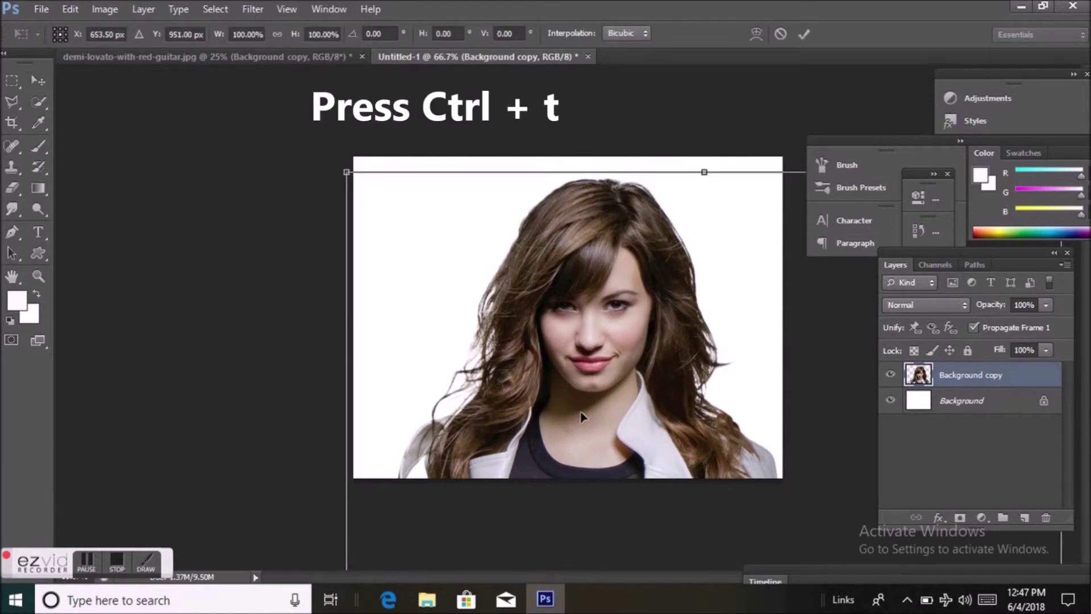
mouse_move(383, 202)
left_mouse_down()
mouse_move(834, 560)
mouse_move(477, 193)
left_mouse_up()
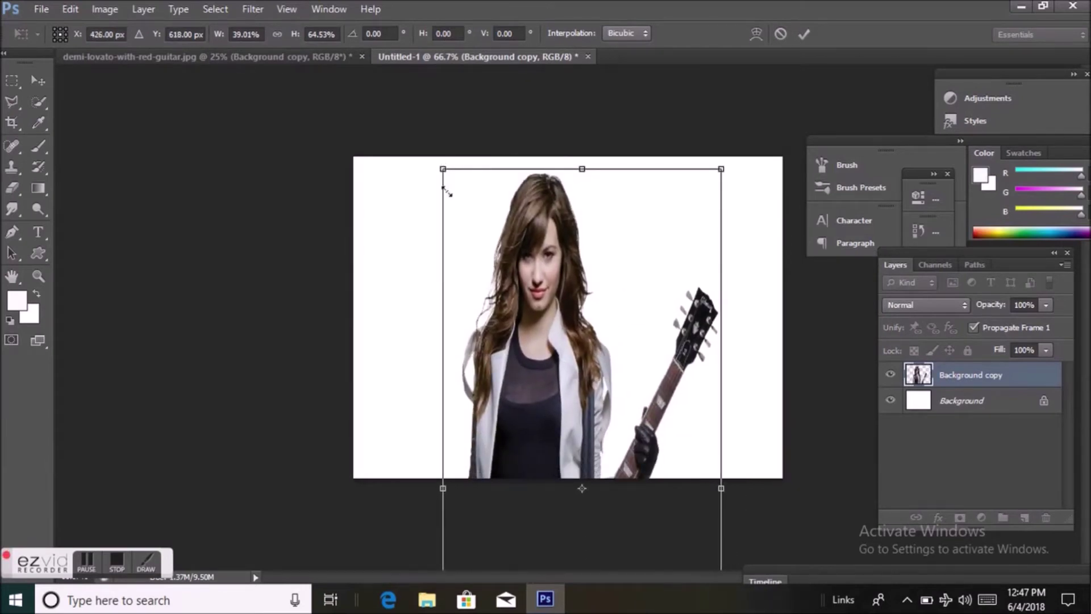
left_click_drag(446, 192, 556, 488)
mouse_move(667, 543)
left_mouse_down()
mouse_move(629, 229)
mouse_move(605, 214)
left_mouse_up()
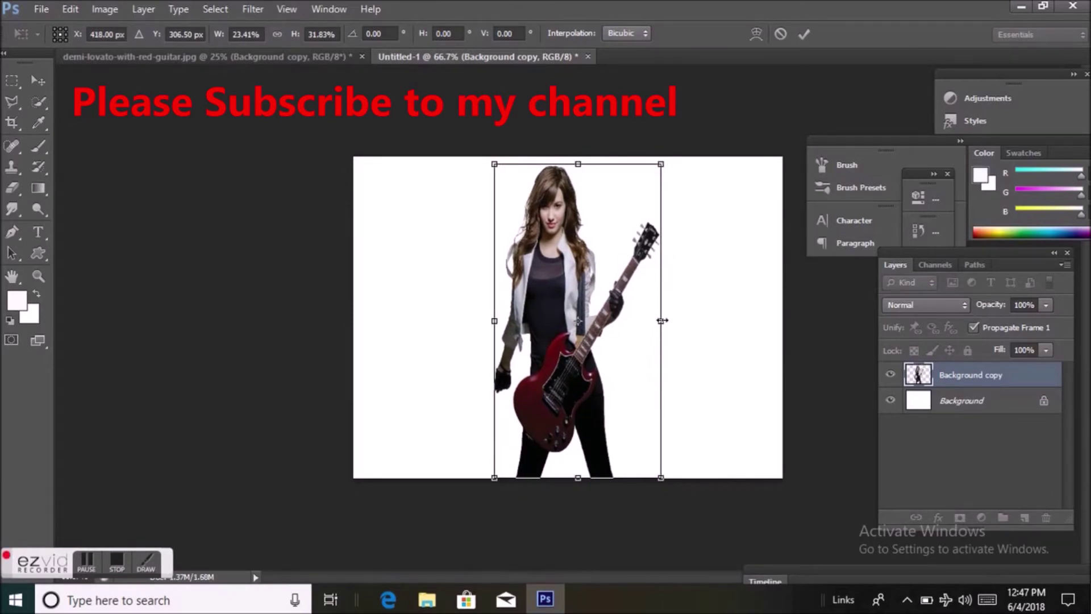
Step: Widen the girl slightly and raise her top edge, commit the transform, and add a layer mask
left_click_drag(660, 320, 694, 320)
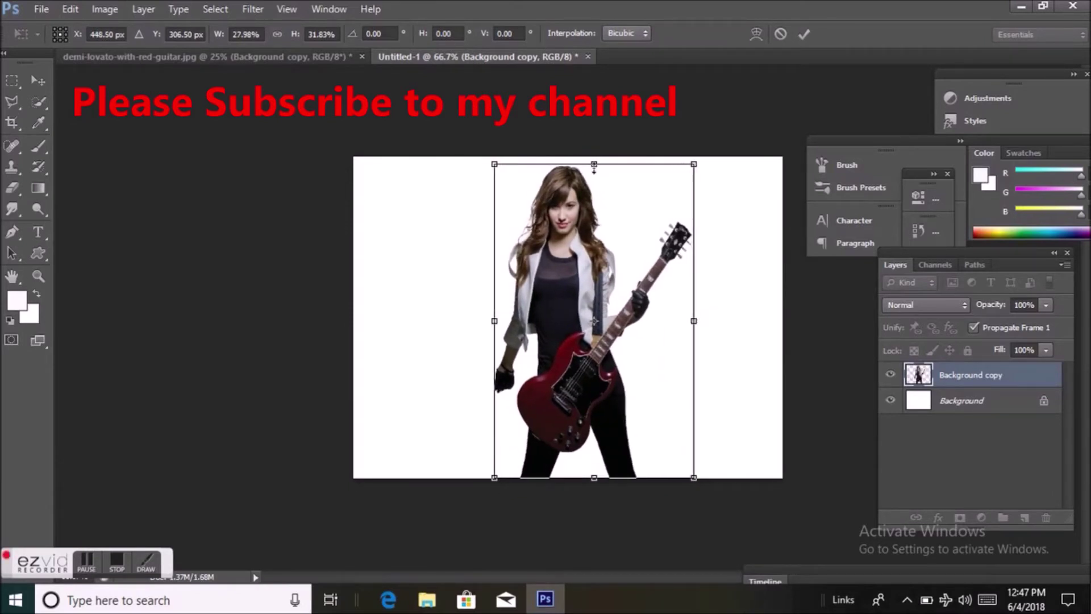
left_click_drag(593, 166, 593, 158)
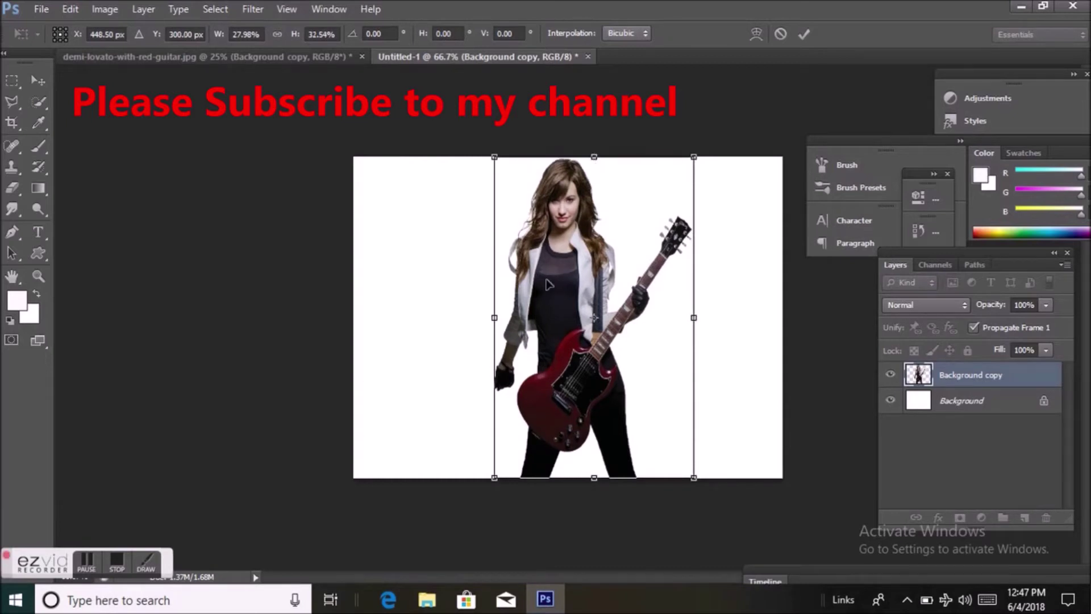
left_click_drag(493, 317, 486, 318)
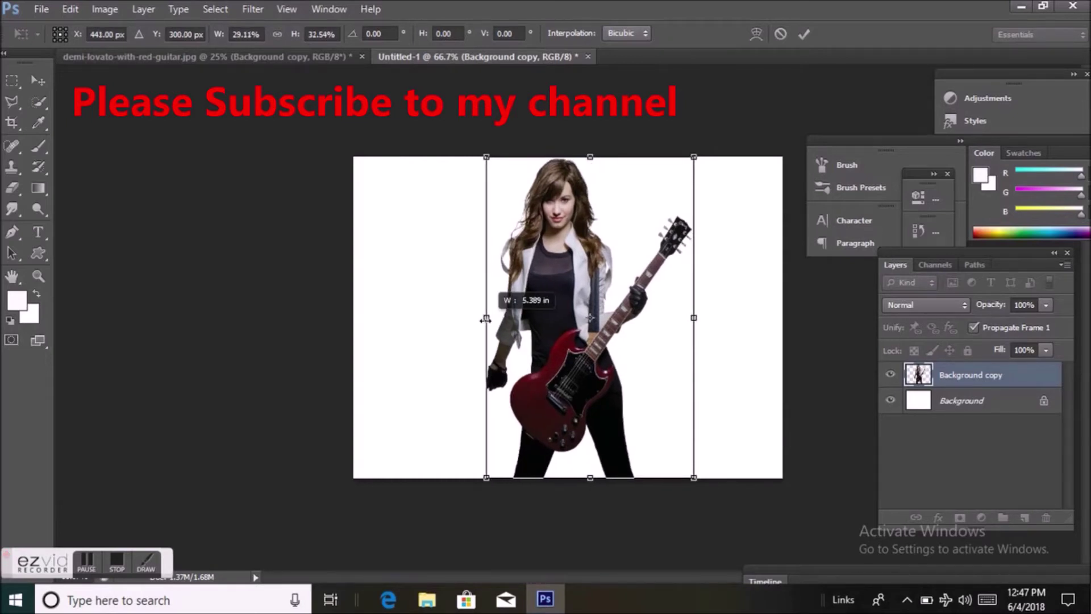
left_click_drag(695, 318, 705, 318)
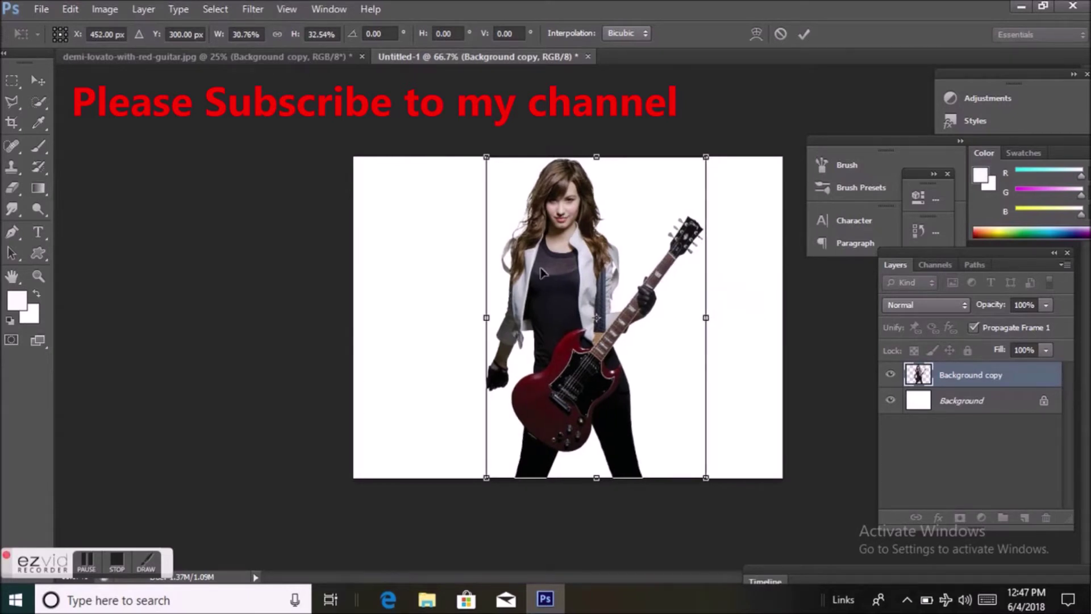
key("Return")
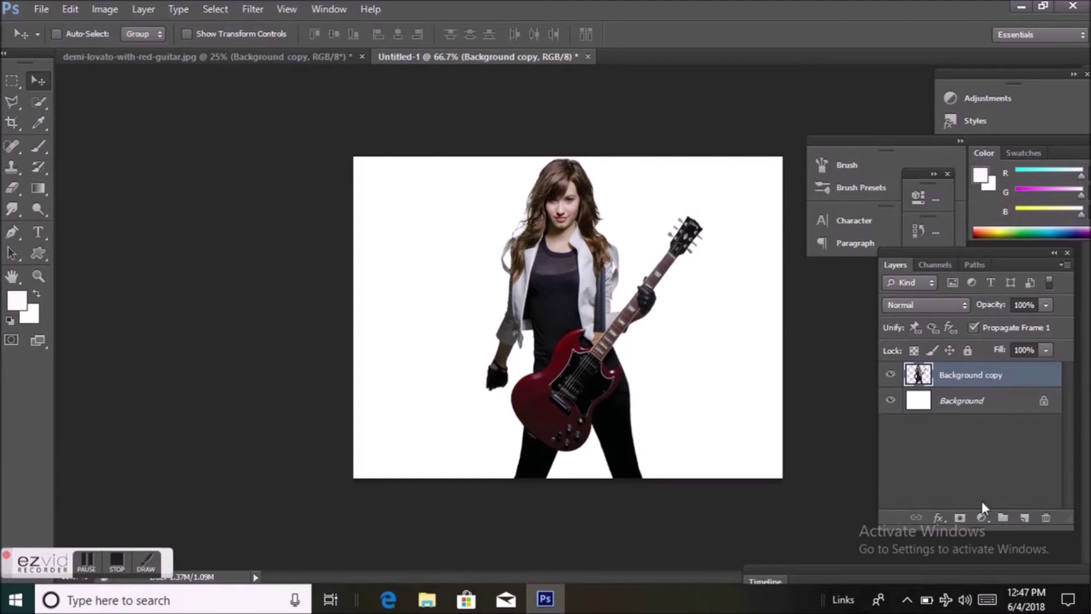
left_click(959, 517)
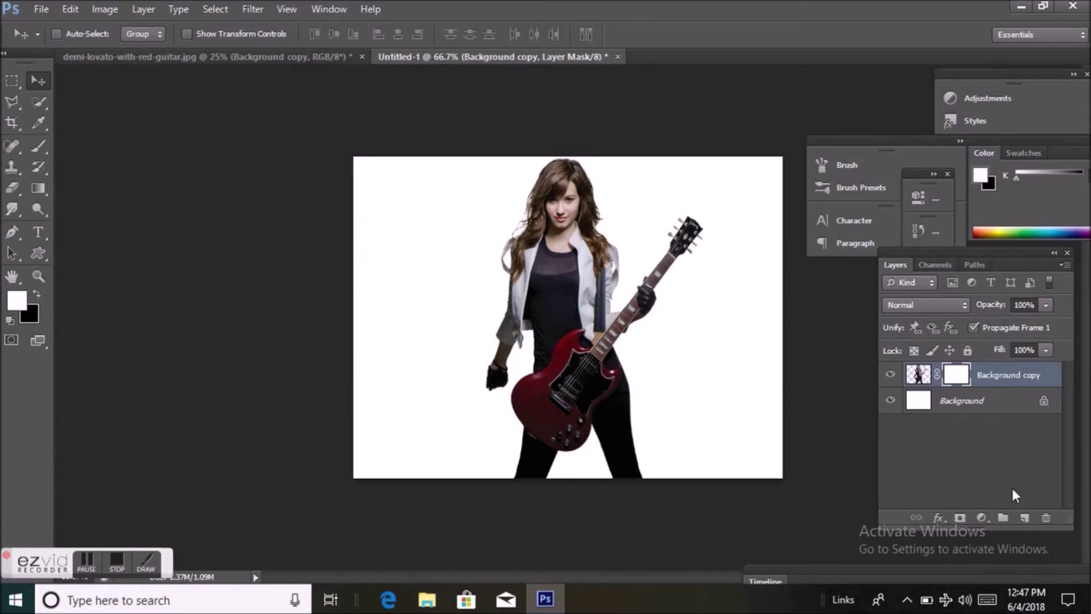
Step: Duplicate the masked guitar-girl layer and select the original Background copy layer
key("ctrl+j")
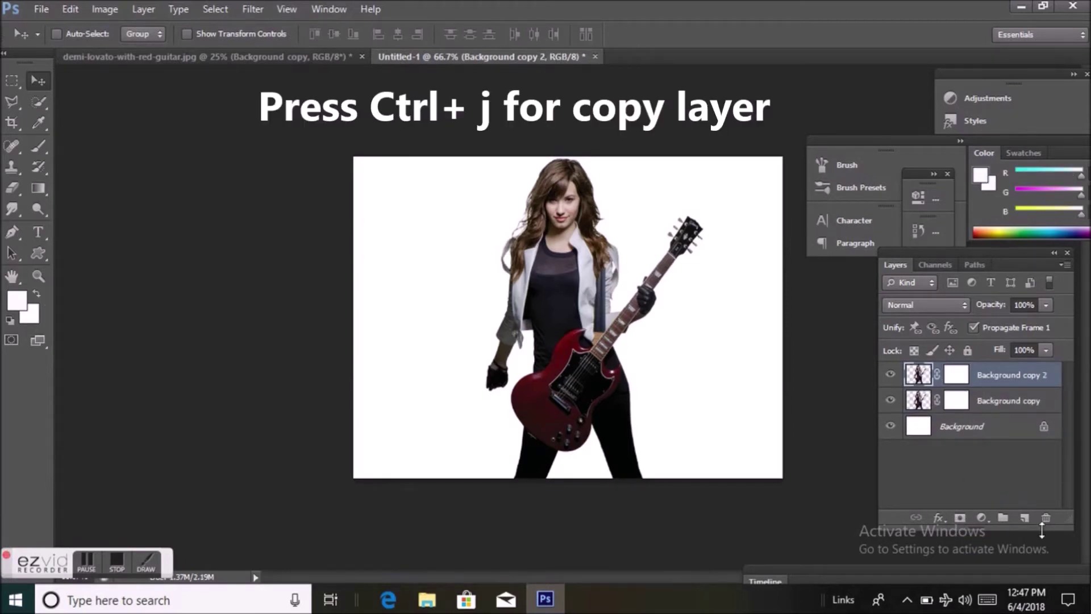
left_click(924, 402)
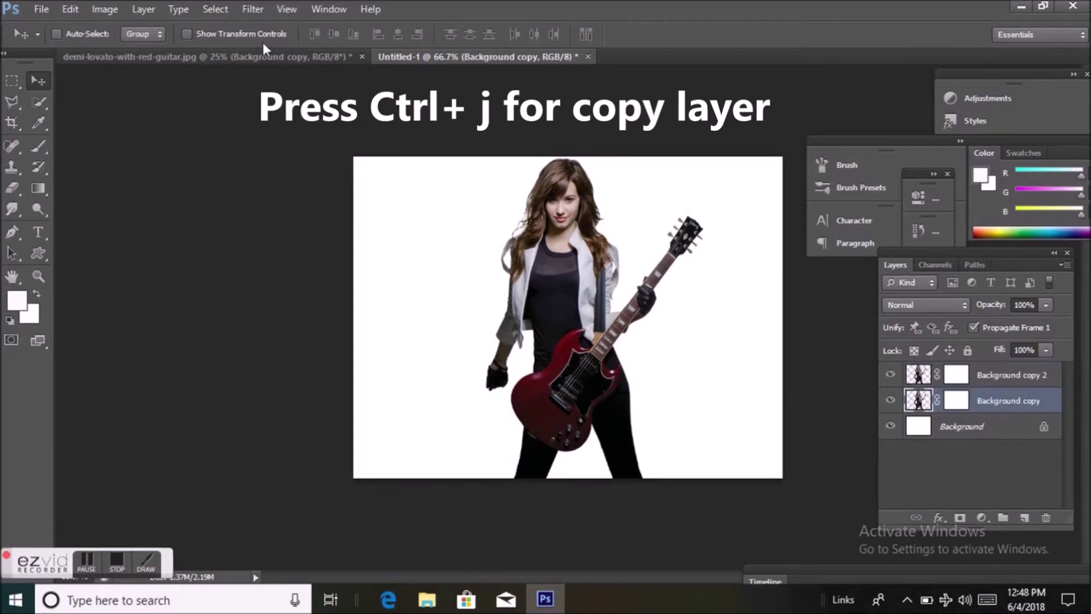
left_click(250, 10)
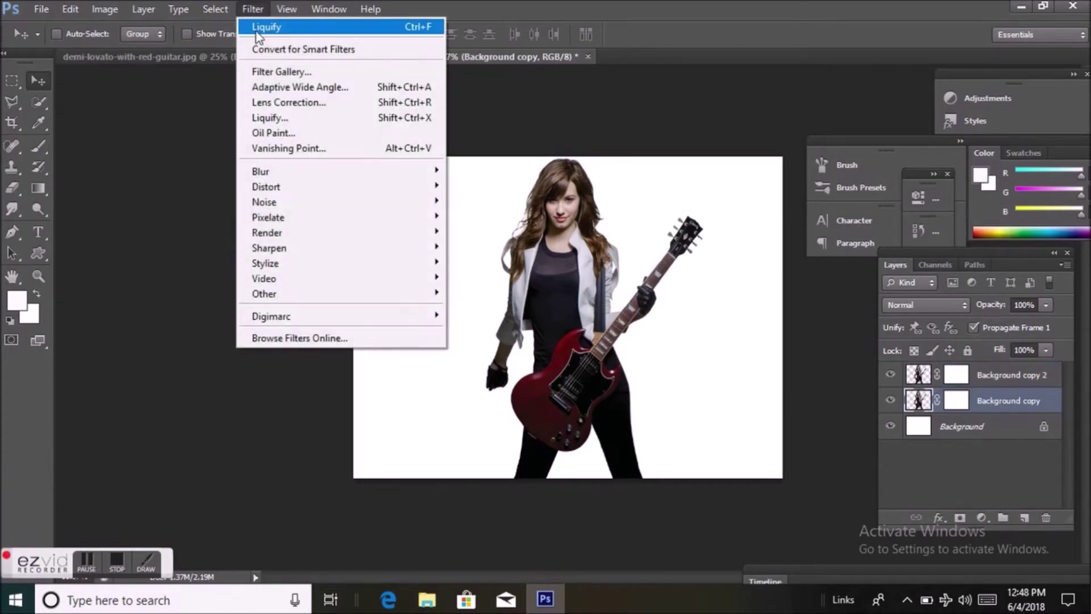
Step: Liquify with a size-175 Forward Warp: push the guitar neck upward into an S-curve, bulge hip and leg right
left_click(280, 118)
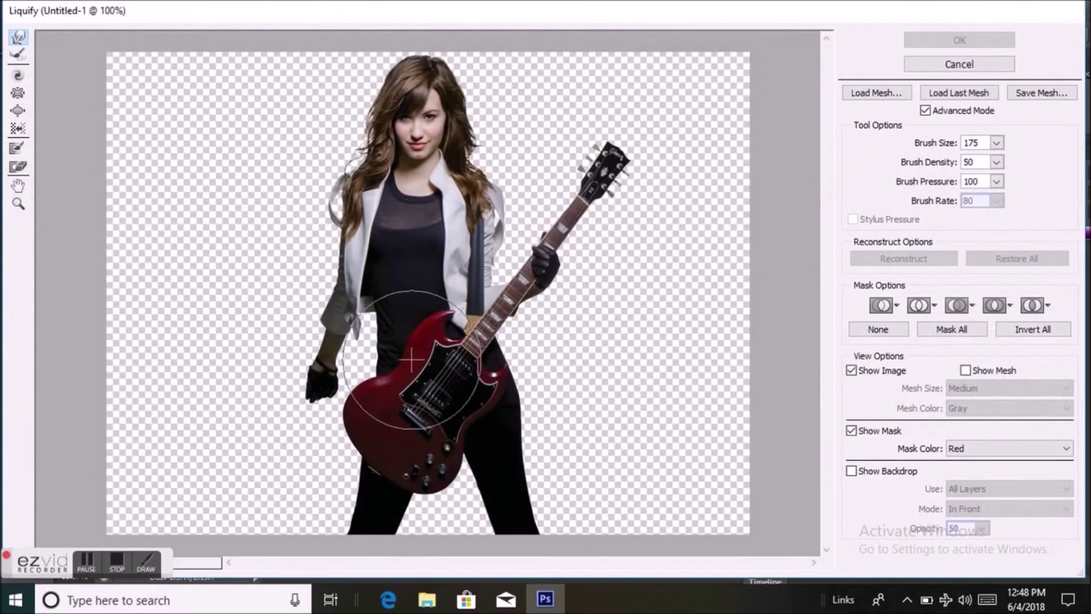
mouse_move(480, 258)
left_mouse_down()
mouse_move(477, 226)
mouse_move(432, 181)
mouse_move(466, 171)
mouse_move(500, 114)
mouse_move(429, 189)
mouse_move(511, 114)
mouse_move(488, 108)
mouse_move(464, 73)
mouse_move(500, 74)
left_mouse_up()
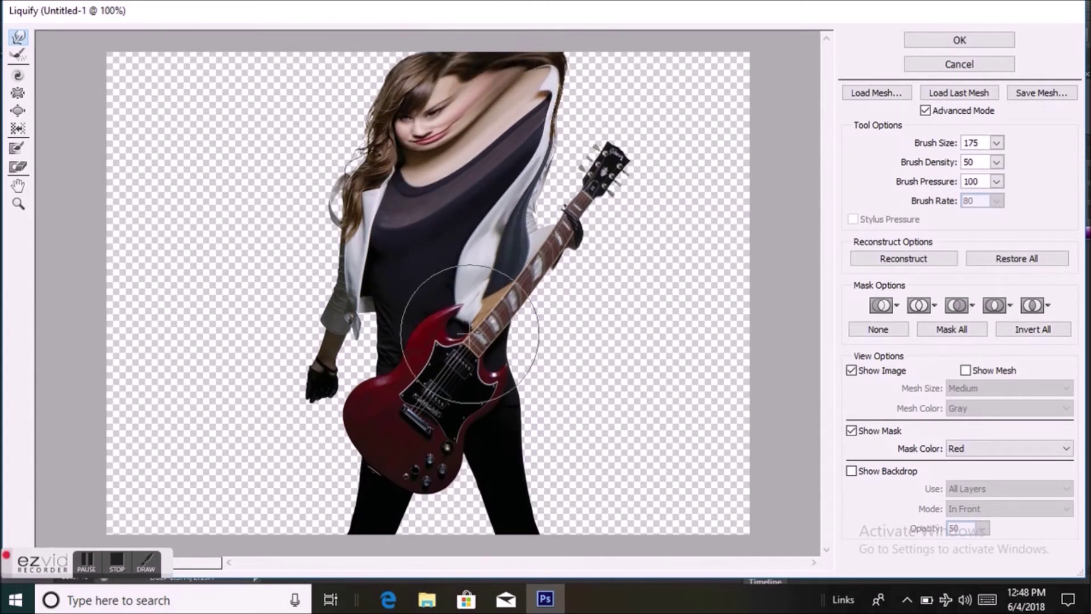
mouse_move(425, 345)
left_mouse_down()
mouse_move(548, 244)
mouse_move(604, 86)
left_mouse_up()
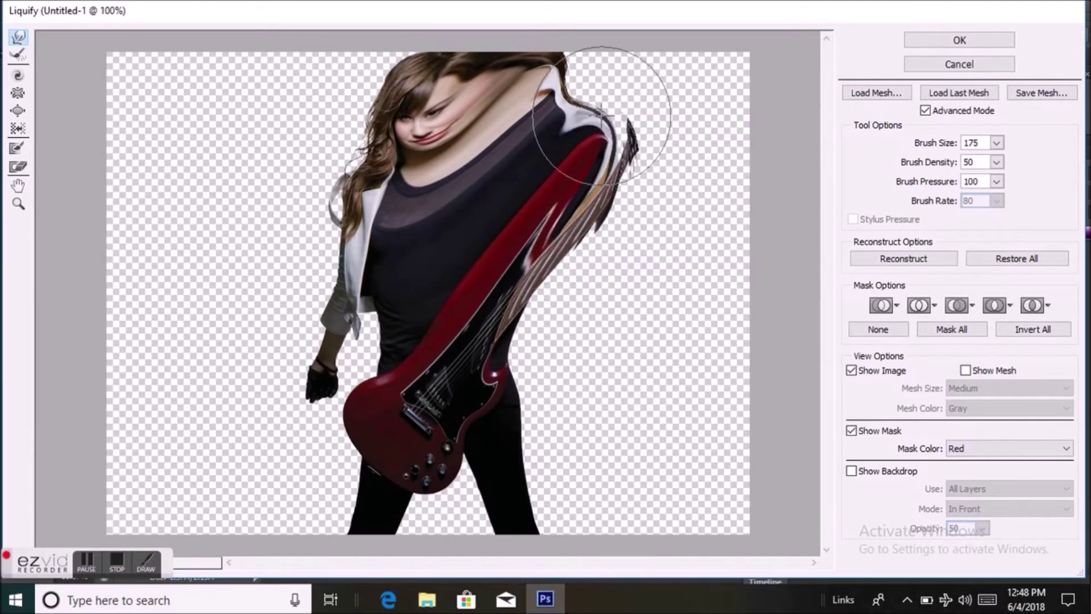
left_click_drag(535, 178, 584, 41)
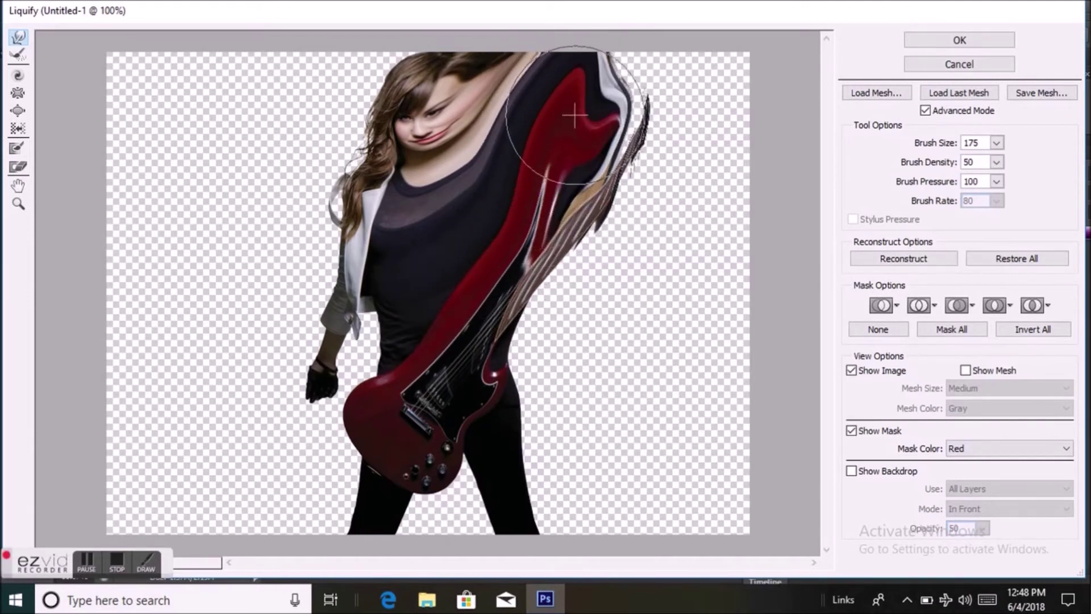
left_click_drag(578, 110, 665, 32)
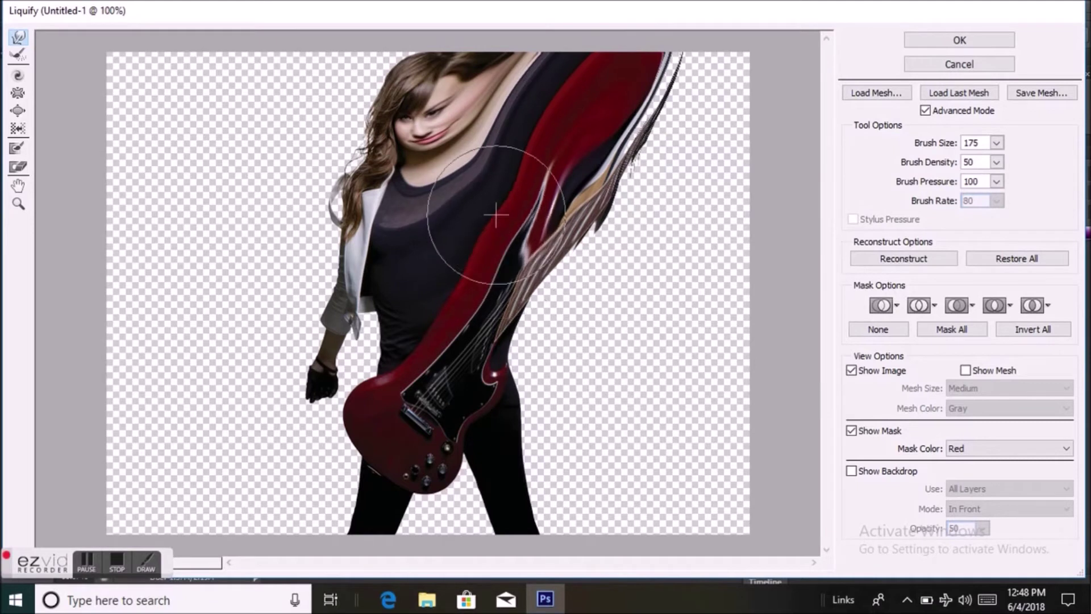
left_click_drag(499, 256, 580, 54)
left_click_drag(561, 122, 693, 86)
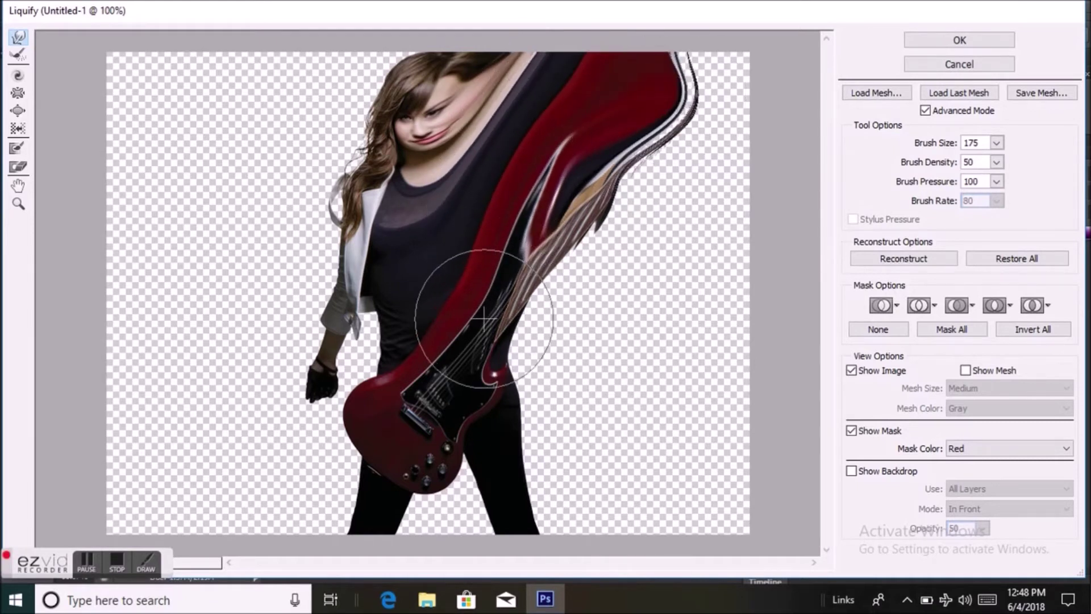
left_click_drag(486, 329, 605, 250)
left_click_drag(523, 390, 596, 375)
left_click_drag(499, 450, 596, 390)
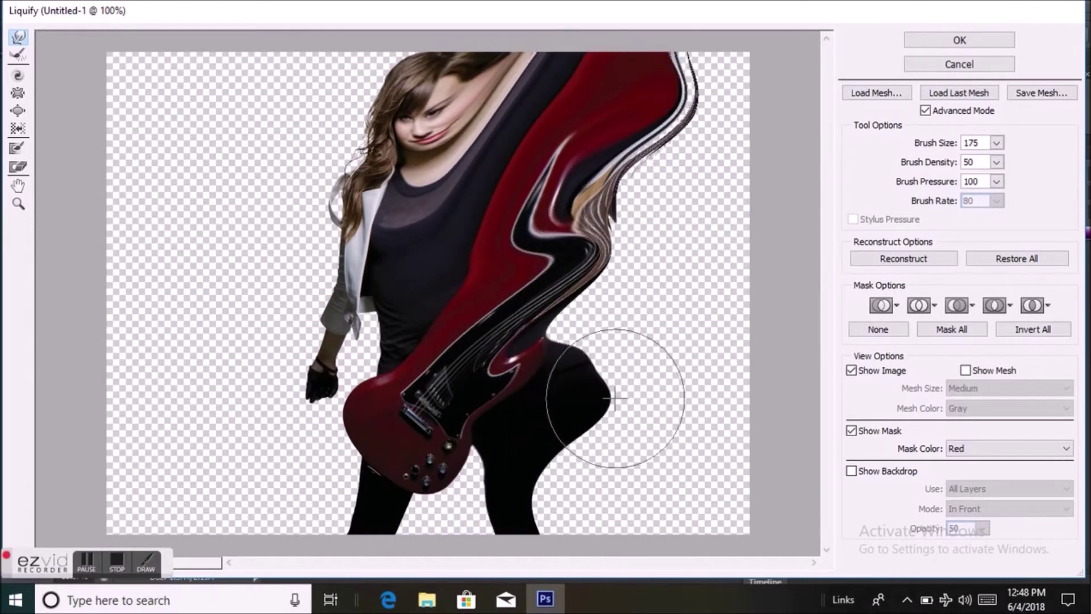
mouse_move(513, 498)
left_mouse_down()
mouse_move(533, 517)
mouse_move(592, 494)
left_mouse_up()
Step: Smear the neck, shirt, face, jacket and guitar body further, then apply the Liquify
left_click_drag(504, 360, 628, 224)
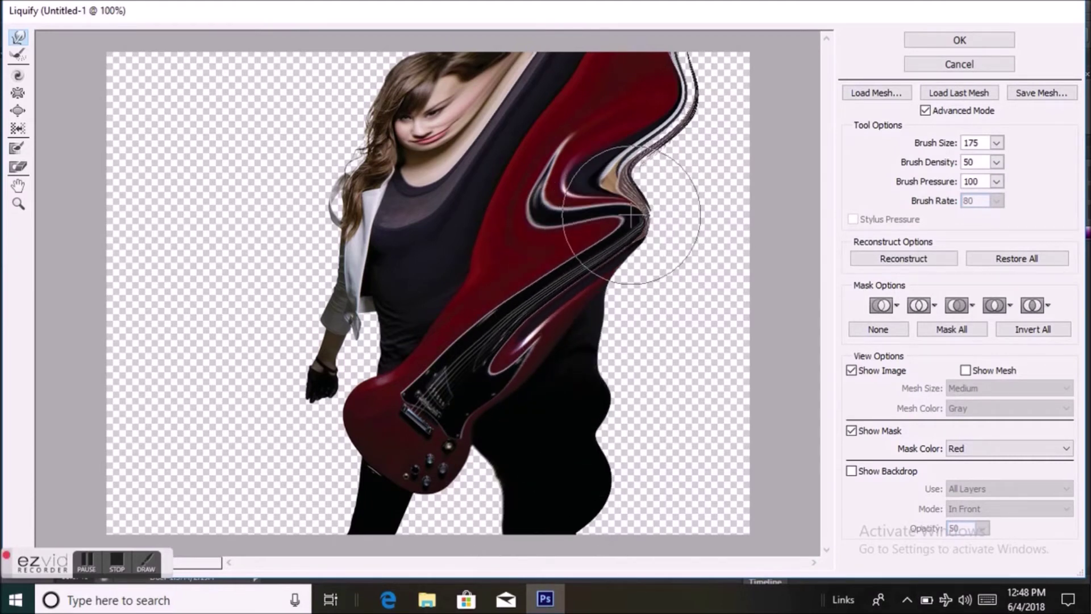
left_click_drag(505, 178, 706, 97)
left_click_drag(572, 170, 681, 122)
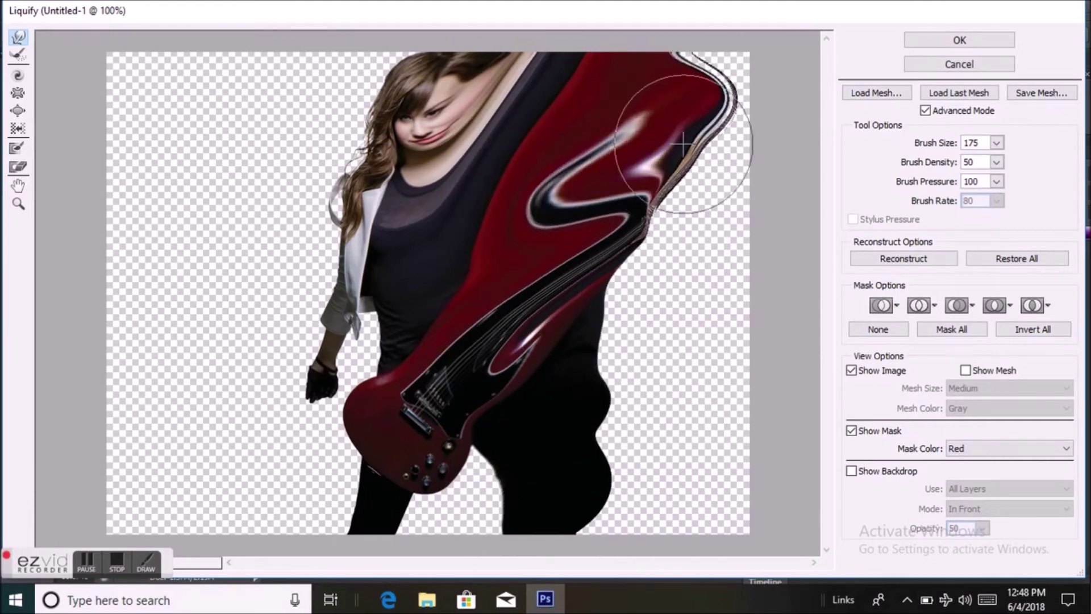
left_click_drag(526, 159, 555, 49)
left_click_drag(536, 93, 580, 61)
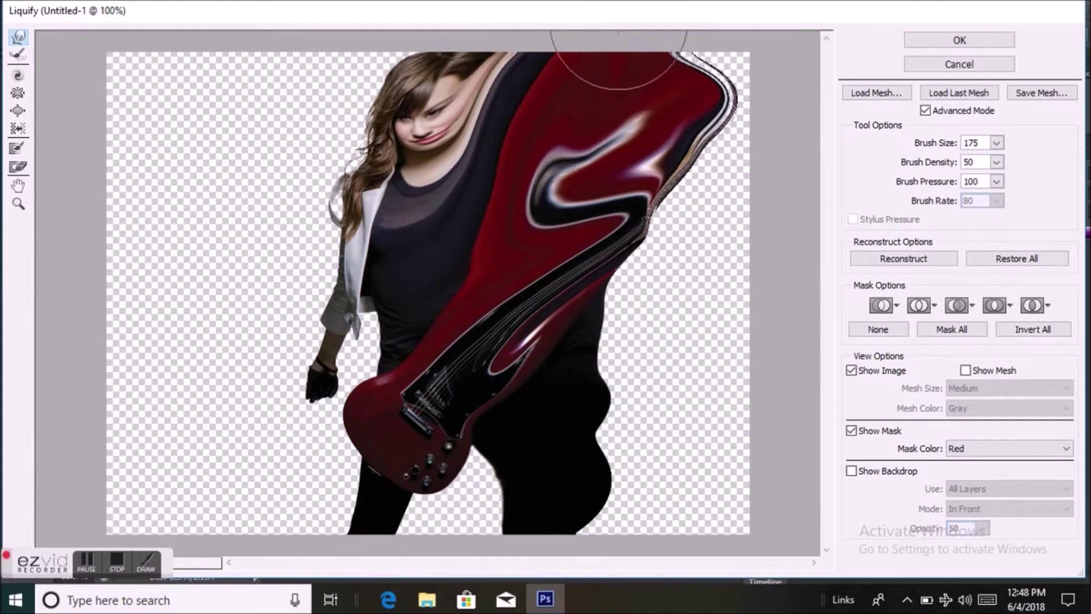
left_click_drag(514, 147, 500, 54)
mouse_move(548, 80)
left_mouse_down()
mouse_move(560, 49)
mouse_move(514, 116)
mouse_move(565, 189)
mouse_move(504, 236)
mouse_move(645, 175)
mouse_move(752, 90)
mouse_move(707, 165)
mouse_move(694, 73)
mouse_move(670, 62)
left_mouse_up()
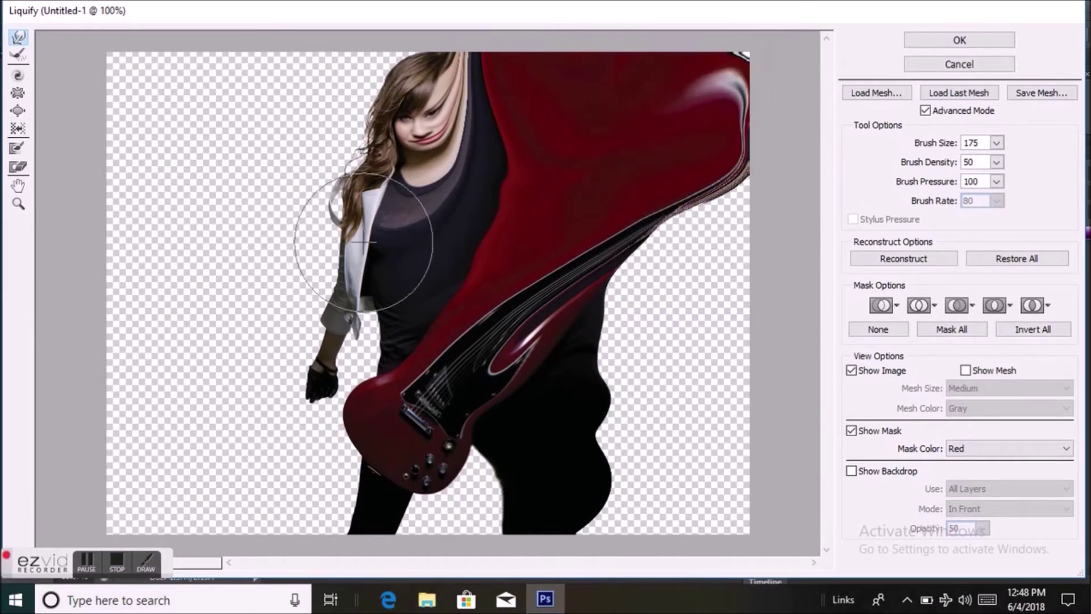
mouse_move(358, 190)
left_mouse_down()
mouse_move(300, 37)
mouse_move(292, 97)
mouse_move(302, 130)
mouse_move(267, 73)
mouse_move(341, 85)
mouse_move(392, 68)
mouse_move(381, 131)
left_mouse_up()
mouse_move(316, 243)
left_mouse_down()
mouse_move(341, 317)
mouse_move(279, 308)
left_mouse_up()
mouse_move(394, 415)
left_mouse_down()
mouse_move(390, 329)
mouse_move(326, 288)
left_mouse_up()
left_click_drag(365, 377, 267, 281)
mouse_move(360, 420)
left_mouse_down()
mouse_move(358, 455)
mouse_move(297, 438)
left_mouse_up()
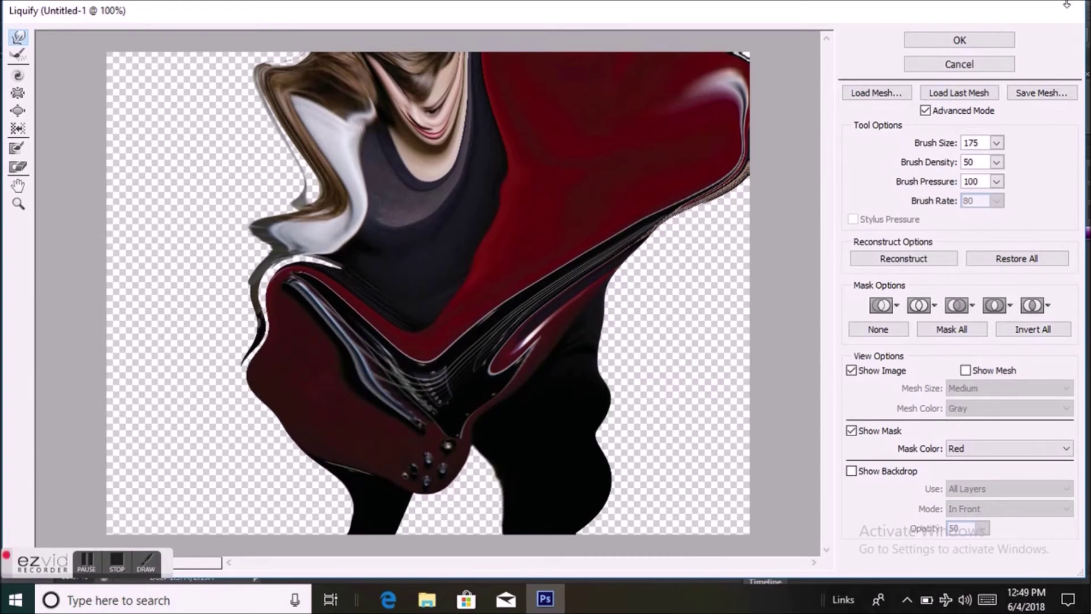
left_click(935, 45)
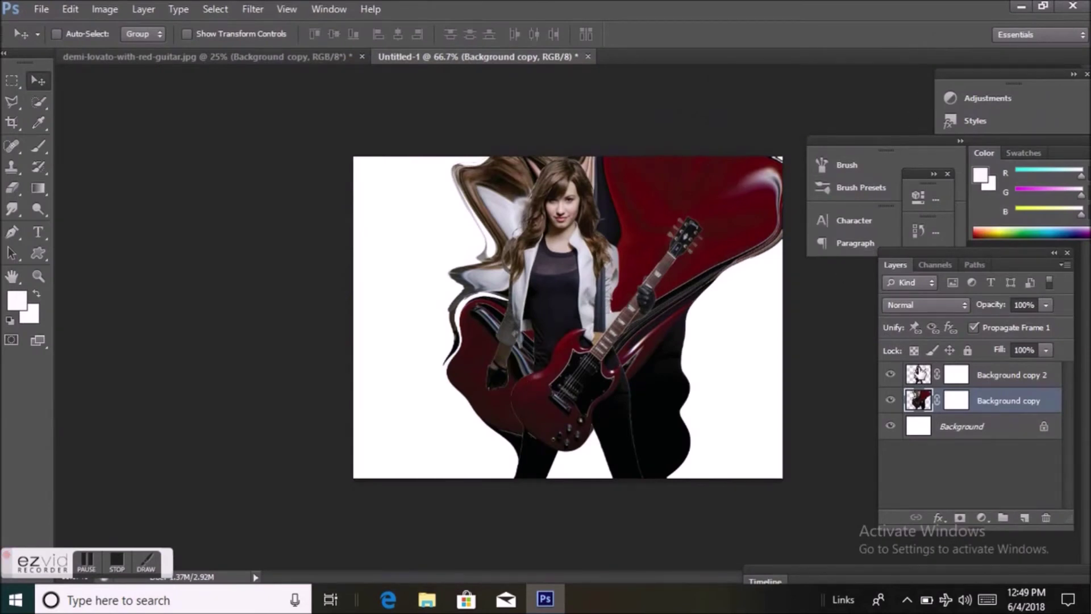
Step: Fill the Background copy layer mask with black to hide the warped layer
left_click(956, 400)
key("d")
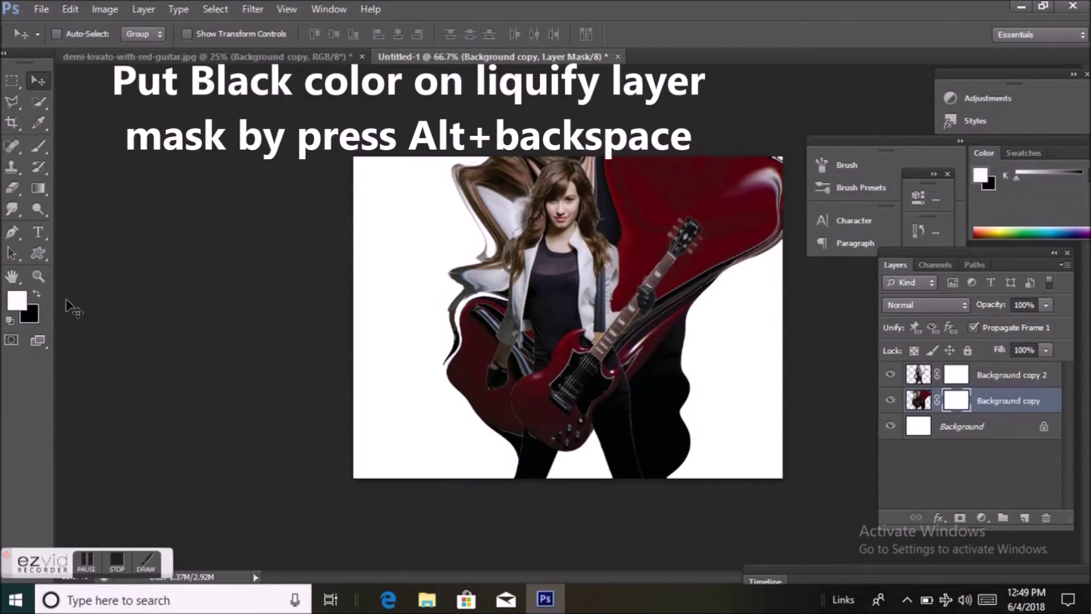
left_click(17, 300)
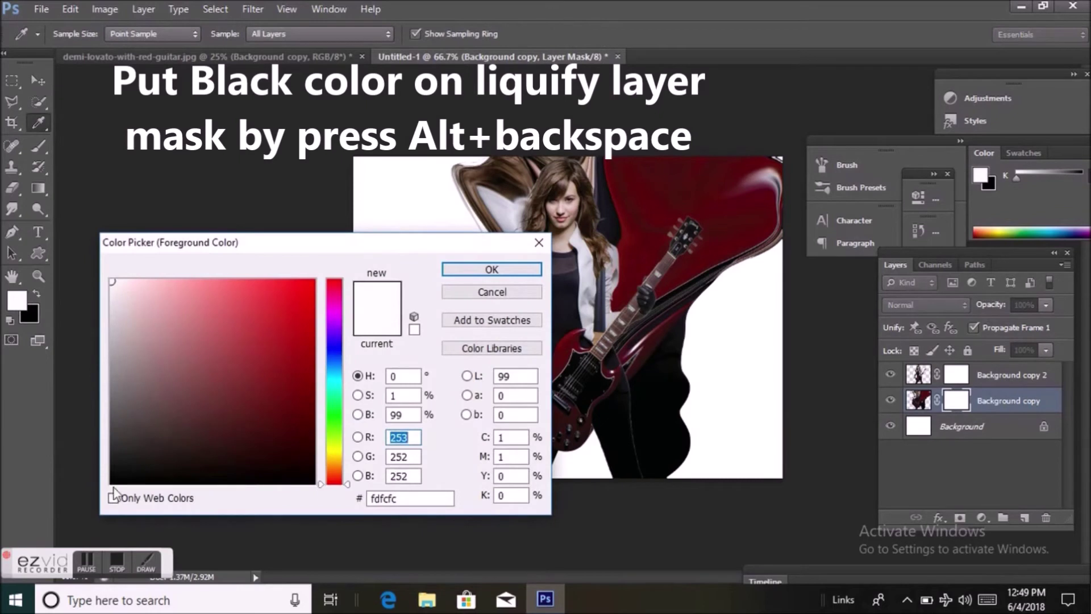
left_click(140, 482)
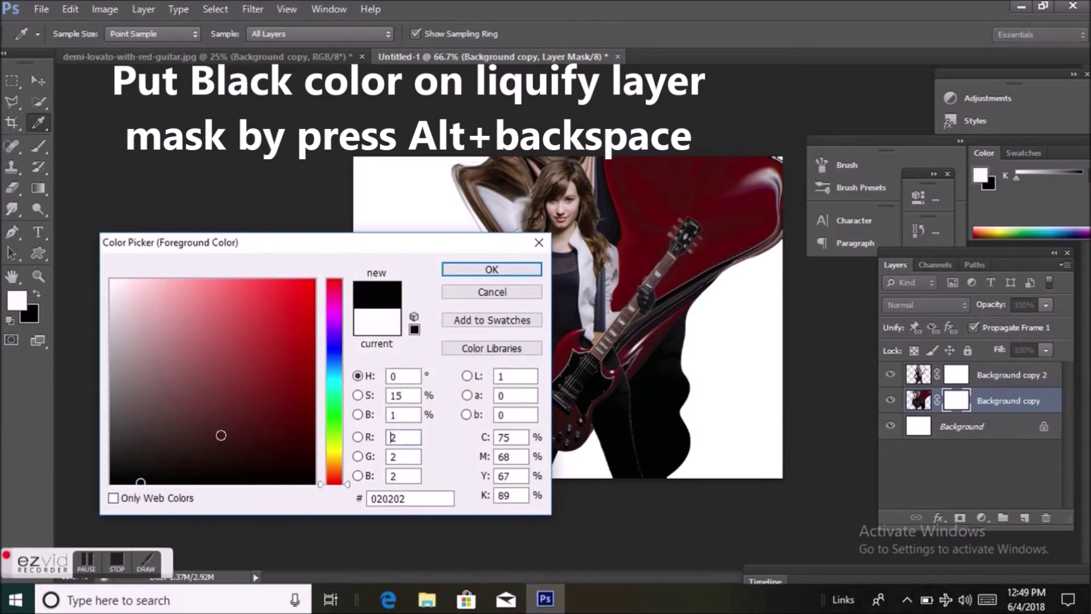
left_click(523, 275)
key("alt+BackSpace")
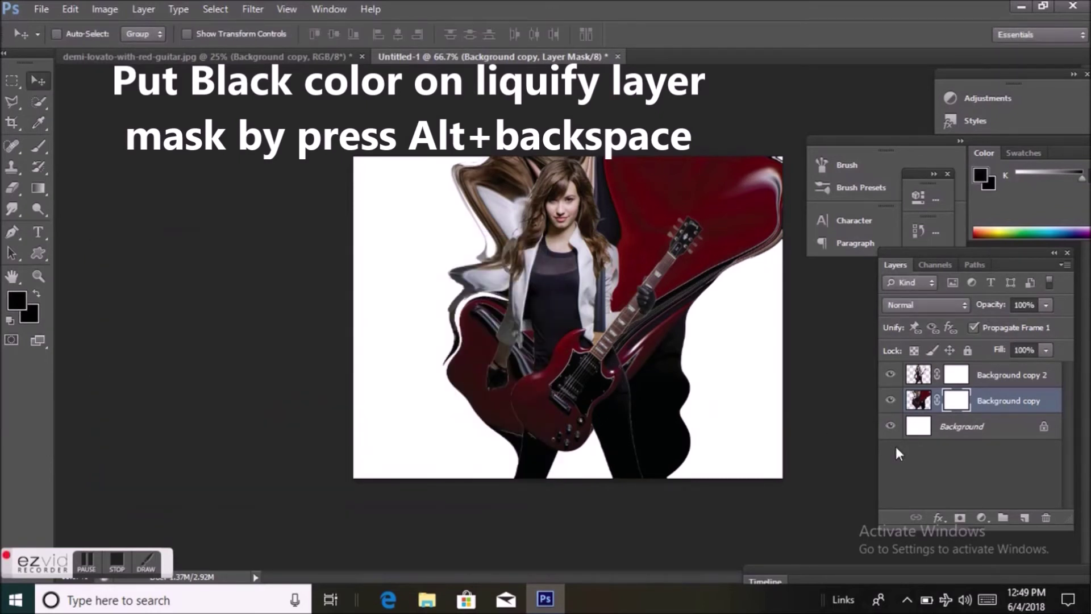
key("alt+BackSpace")
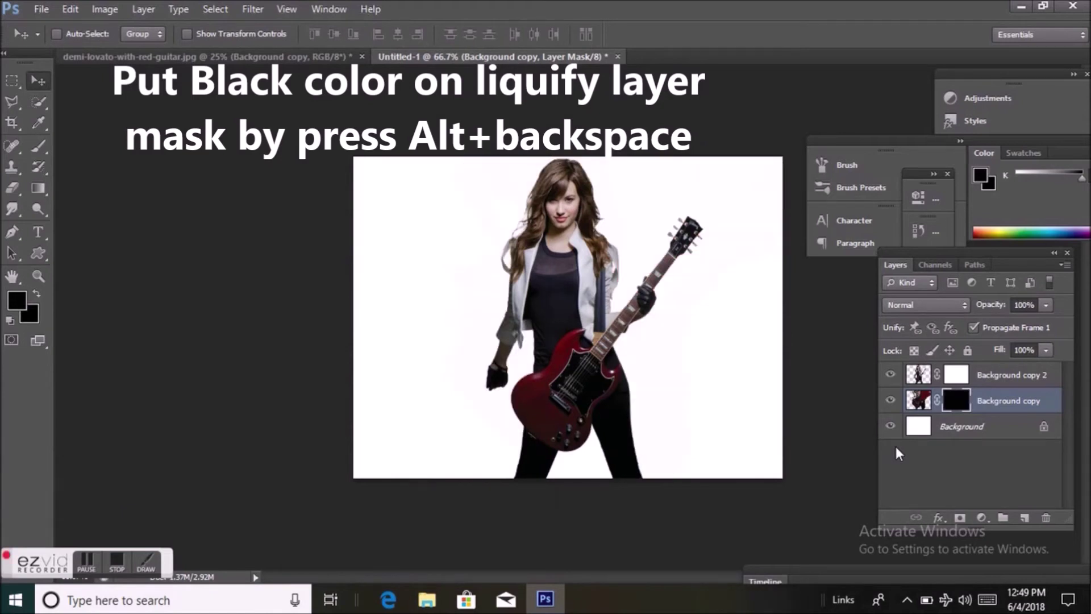
Step: Target the Background copy 2 layer mask and select the Brush tool
left_click(918, 375)
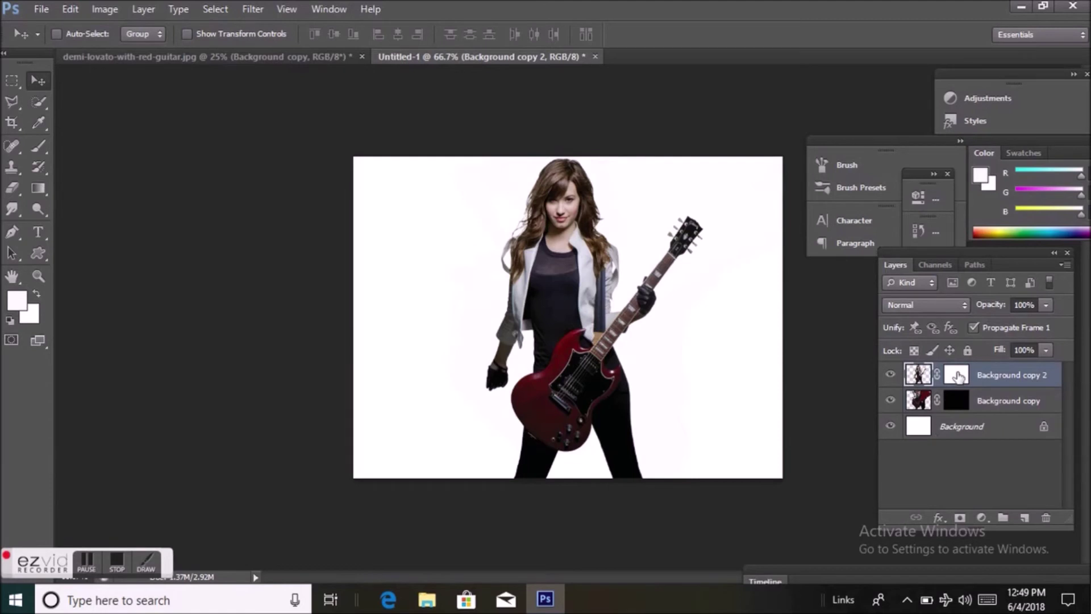
left_click(957, 375)
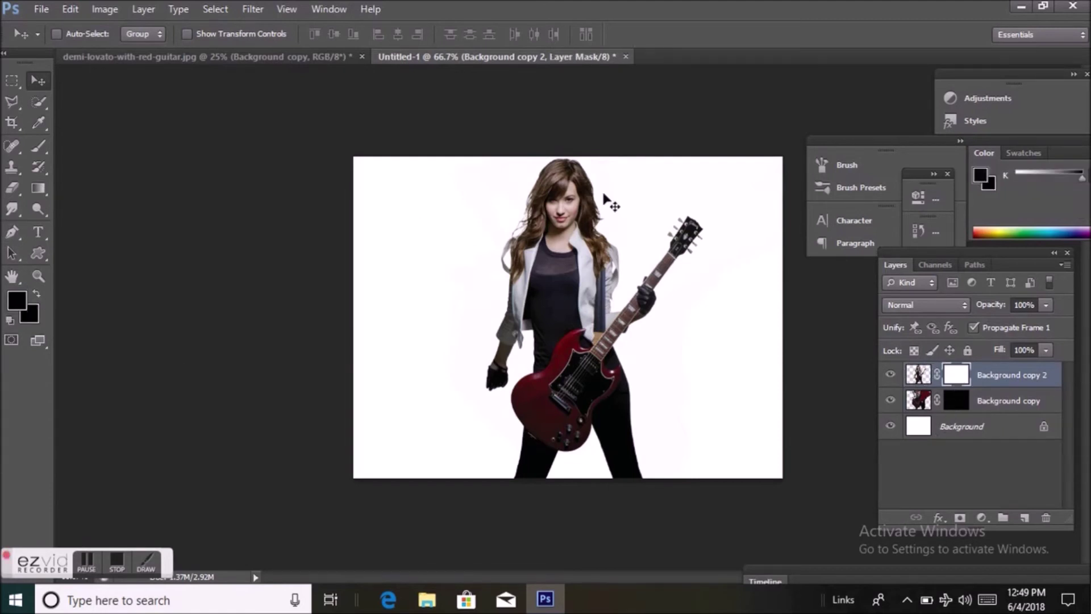
left_click(43, 145)
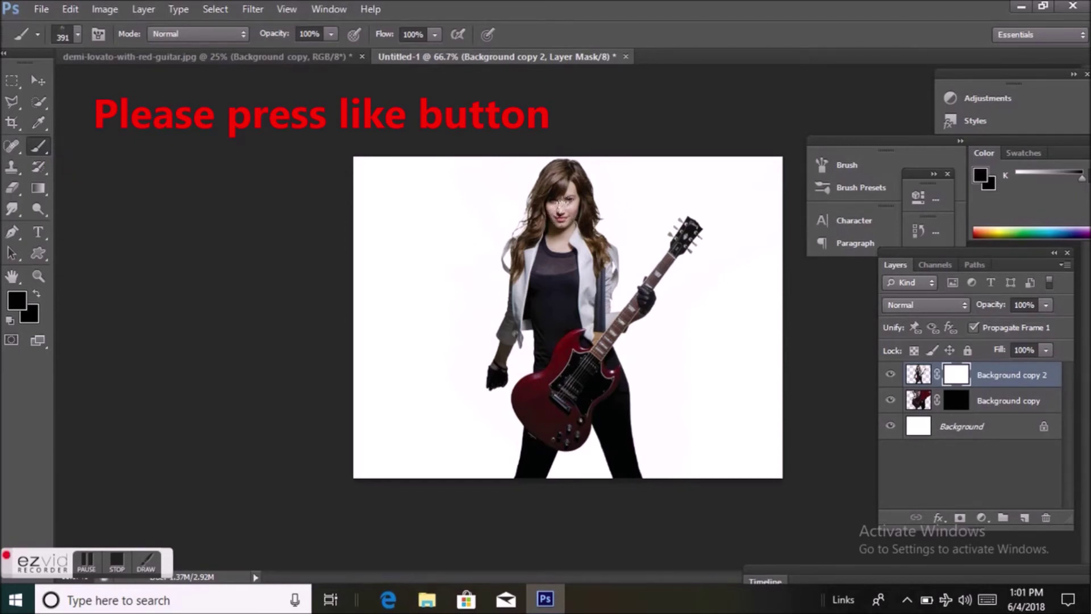
Step: Dab speckles over the face and guitar, then load splatter brush 2440 at 504 px
left_click_drag(561, 204, 578, 212)
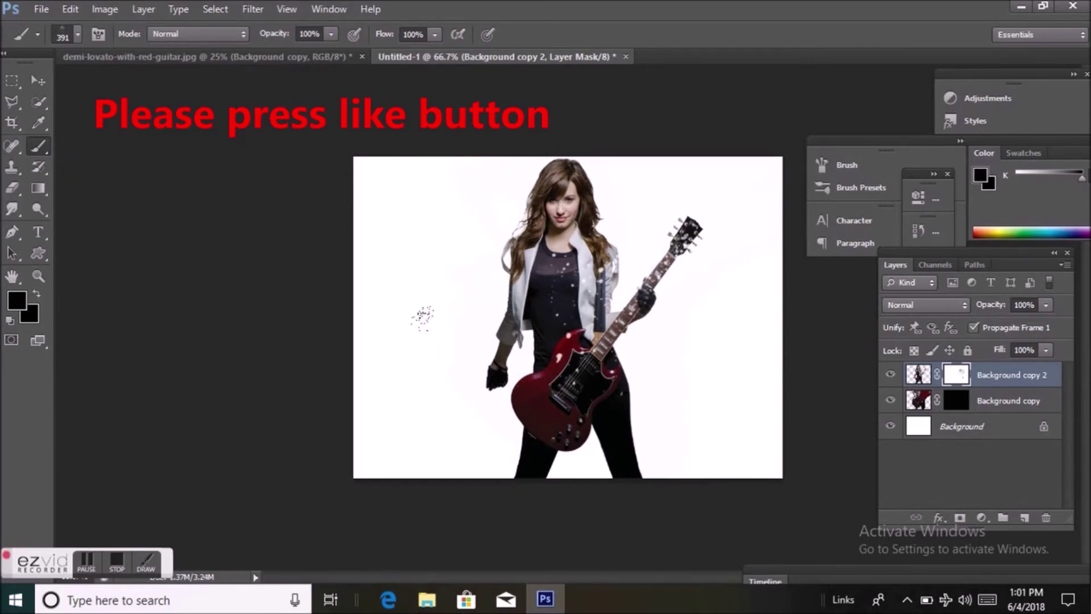
left_click(78, 34)
left_click(247, 168)
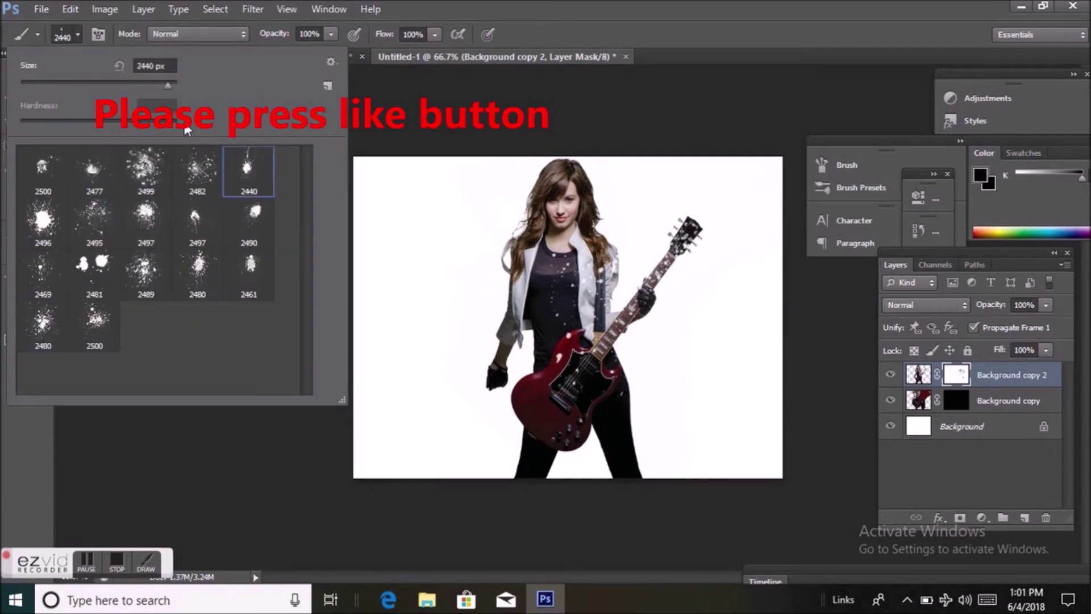
left_click(162, 84)
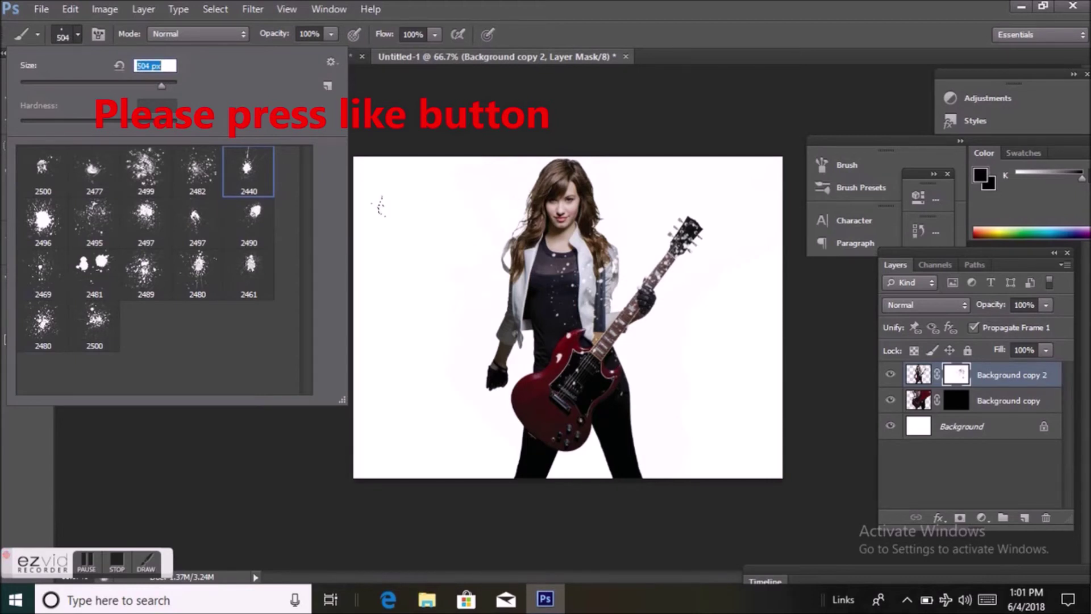
Step: Stamp splatter speckles over the left arm, right leg, hand and right shoulder
left_click(385, 188)
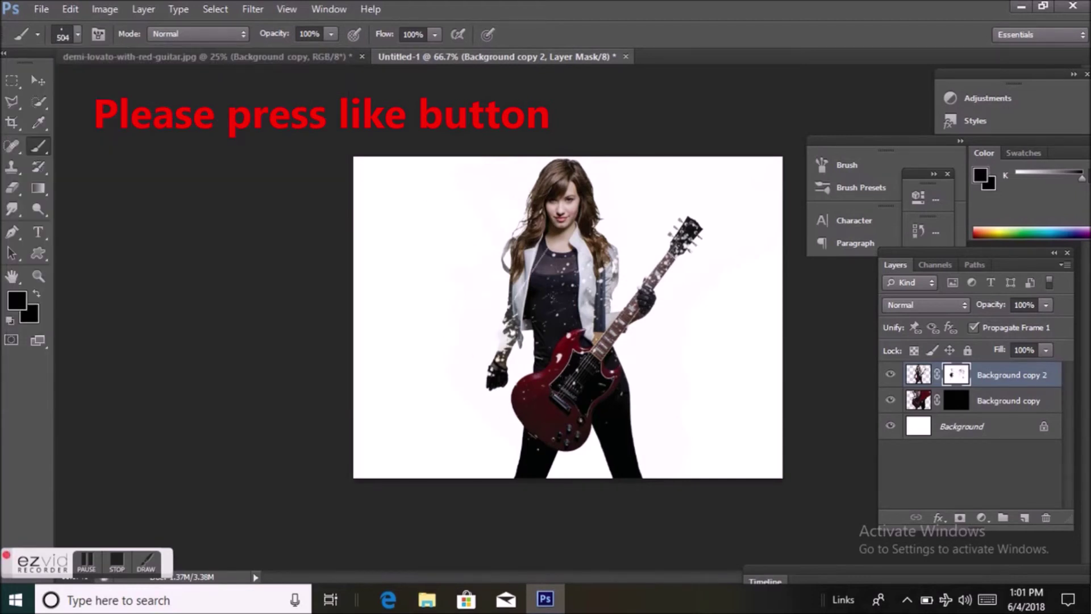
left_click(625, 432)
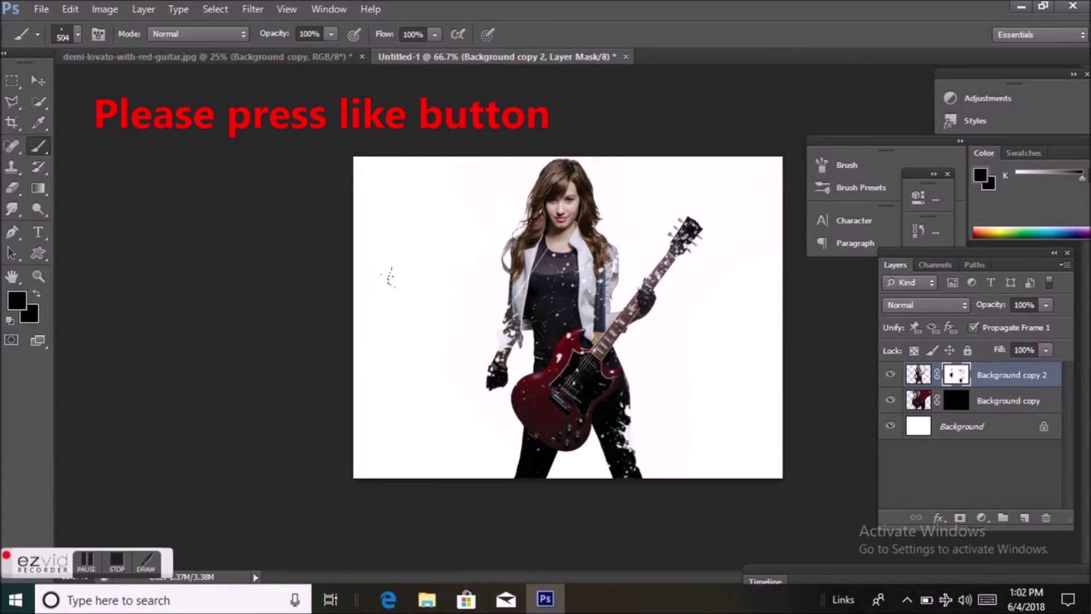
left_click(384, 304)
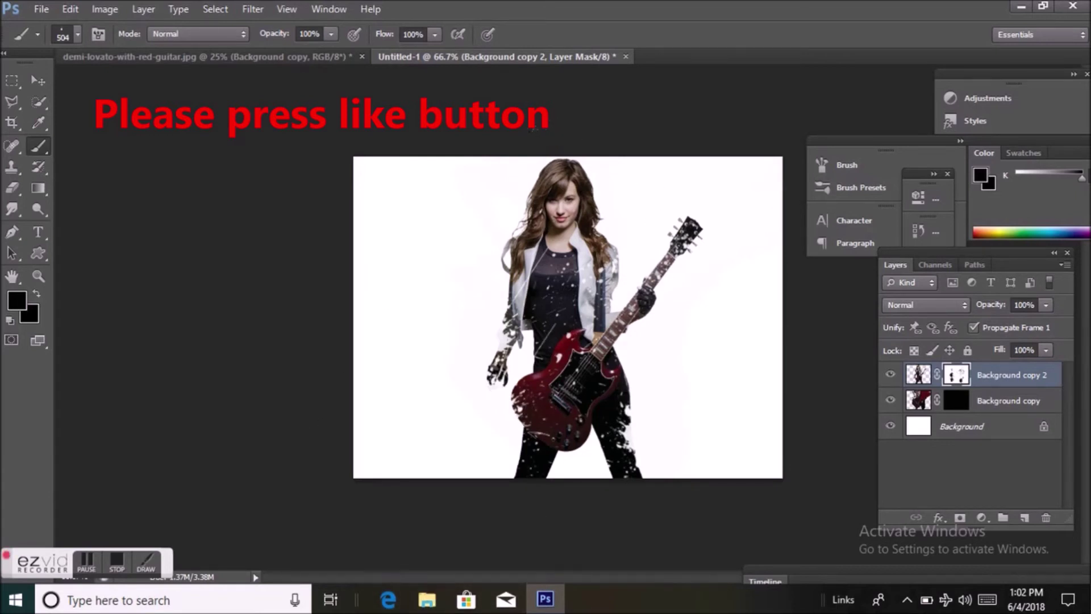
left_click(630, 261)
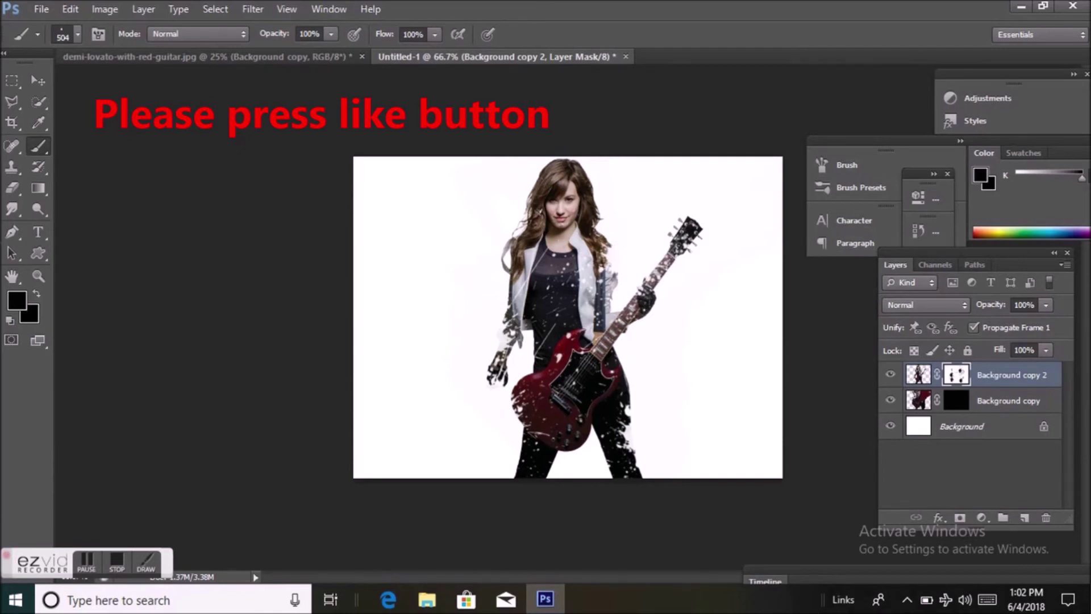
Step: Target the Background copy layer mask and set the foreground colour to near-white
left_click(956, 403)
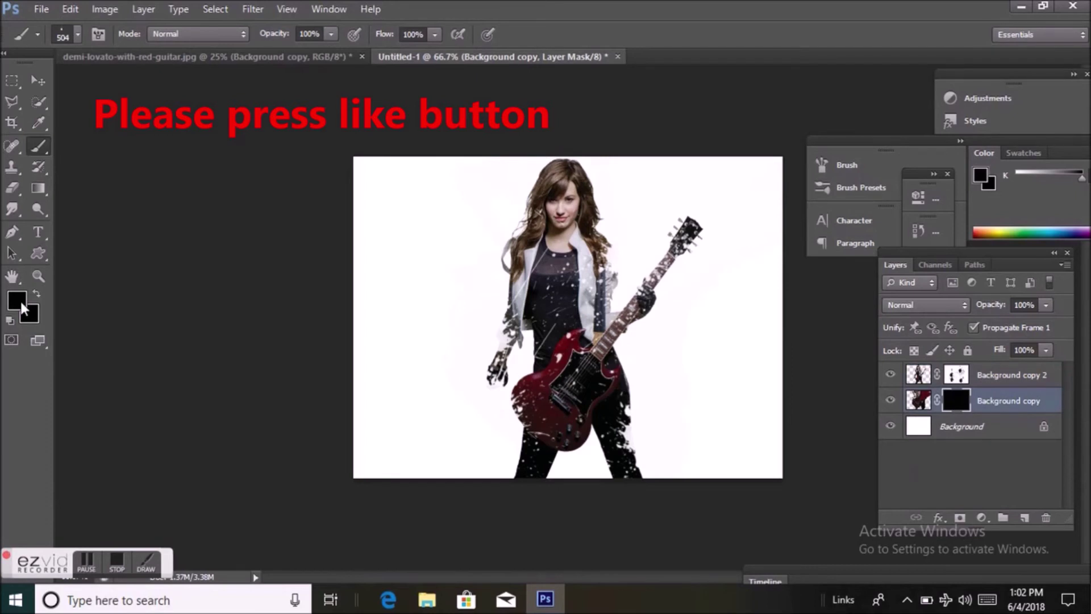
left_click(21, 301)
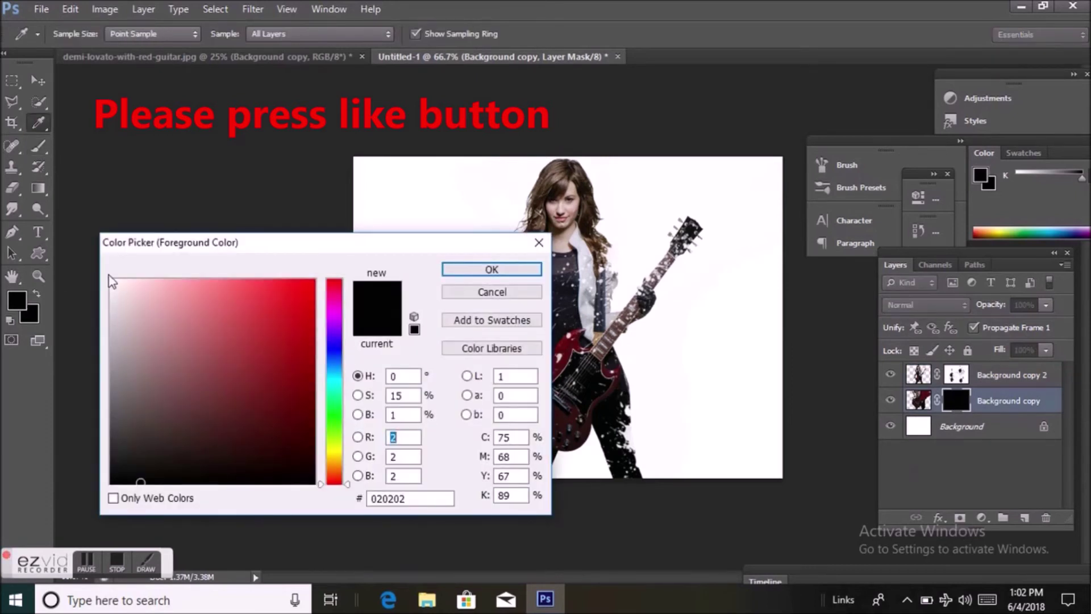
left_click(114, 283)
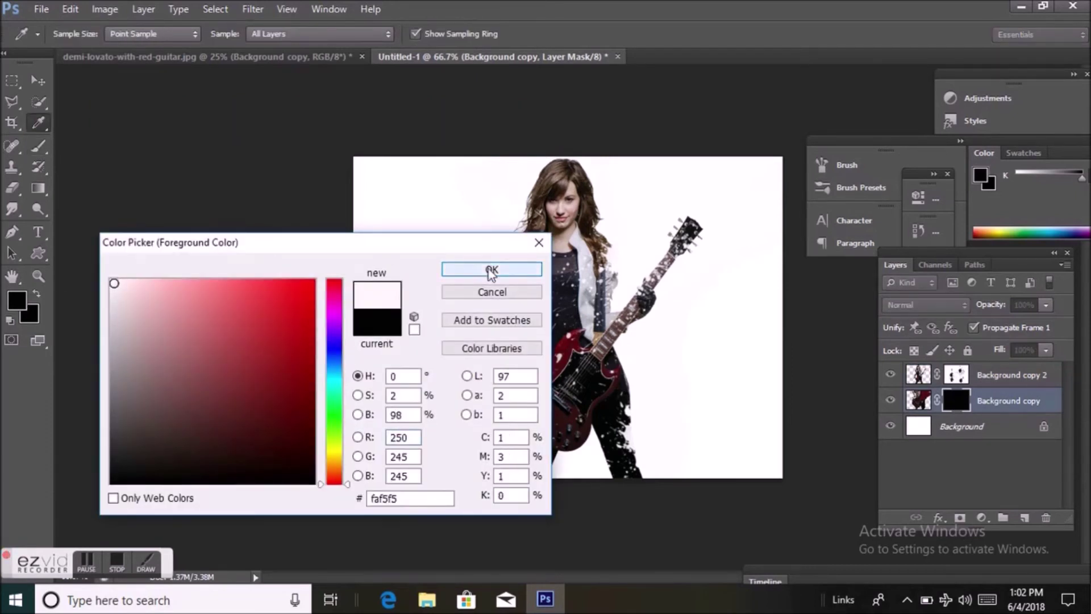
left_click(491, 268)
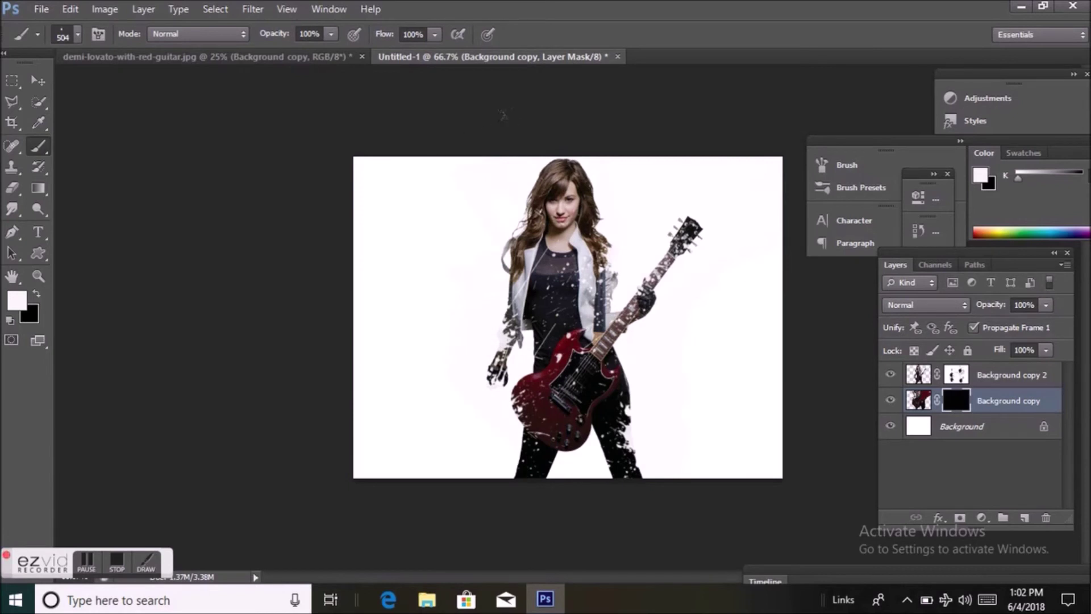
Step: Paint splatter bursts above the guitar neck, right of the legs and left of the guitar, undoing the hair burst
left_click(498, 117)
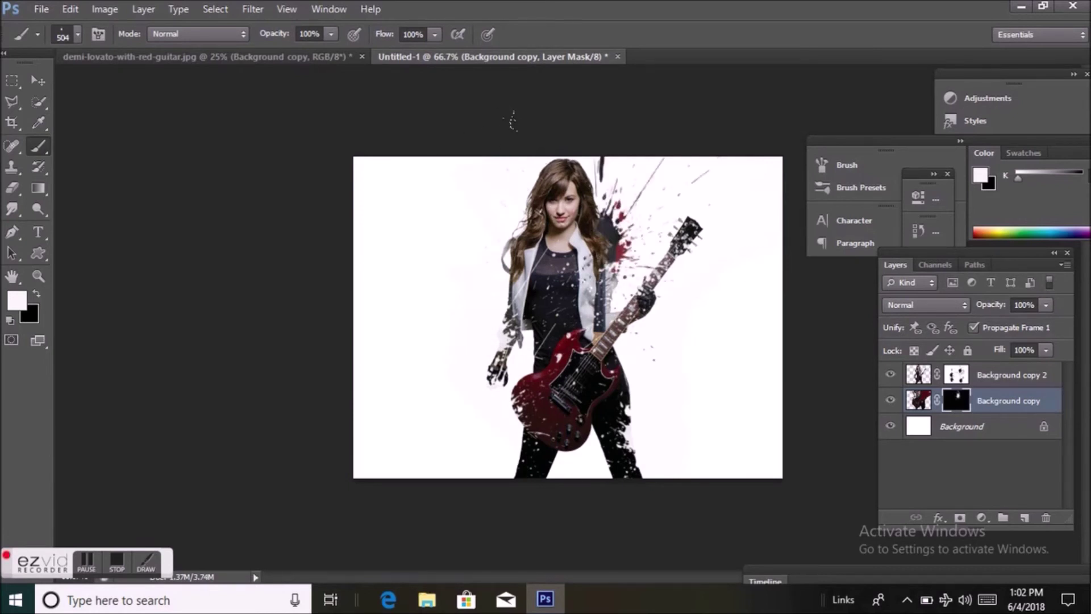
left_click(514, 121)
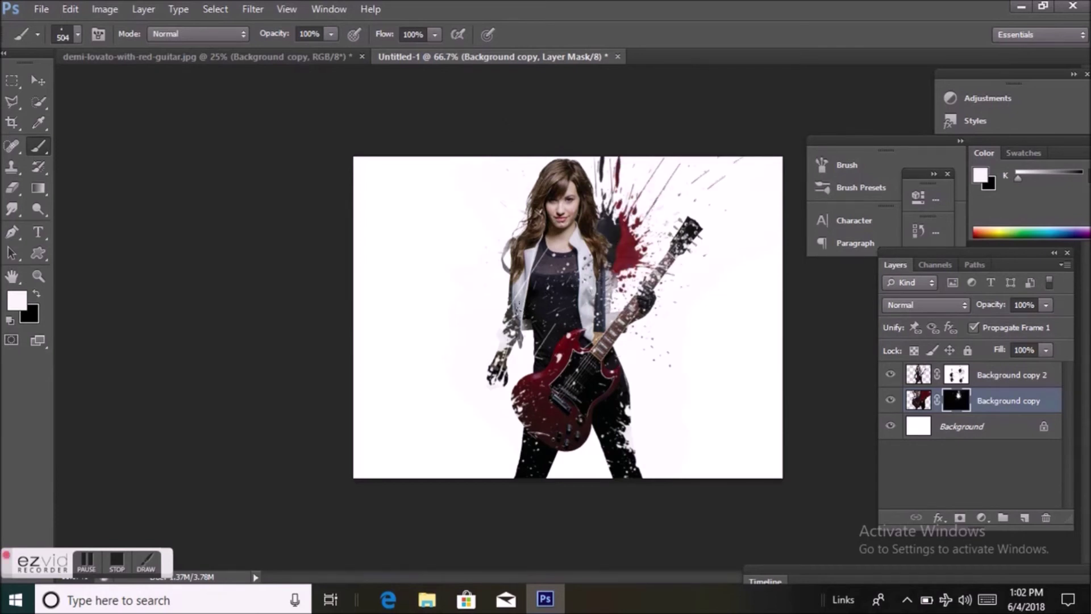
left_click(641, 420)
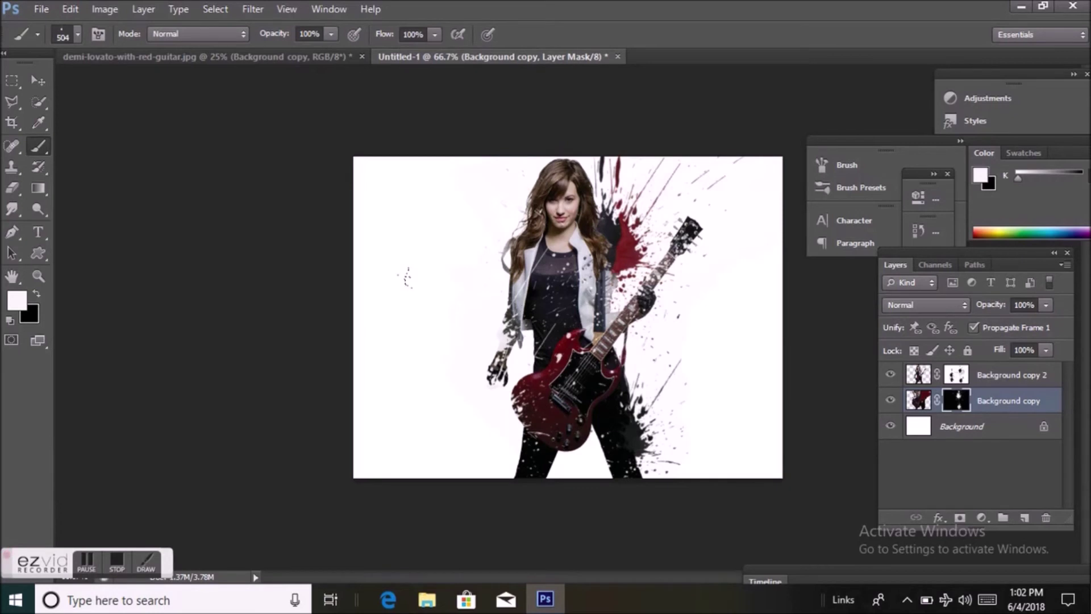
left_click(498, 379)
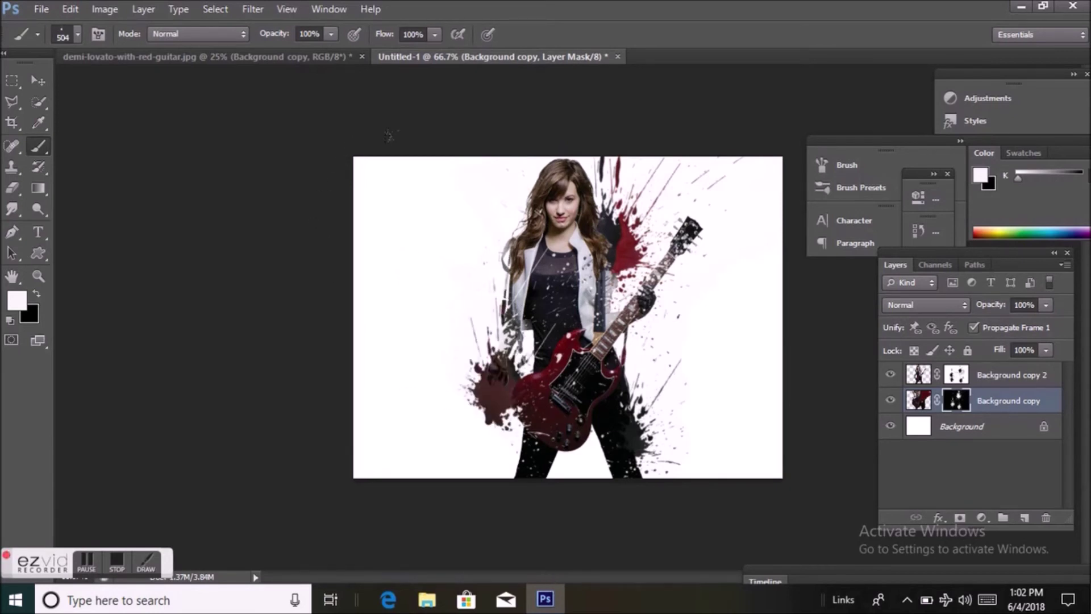
left_click(488, 250)
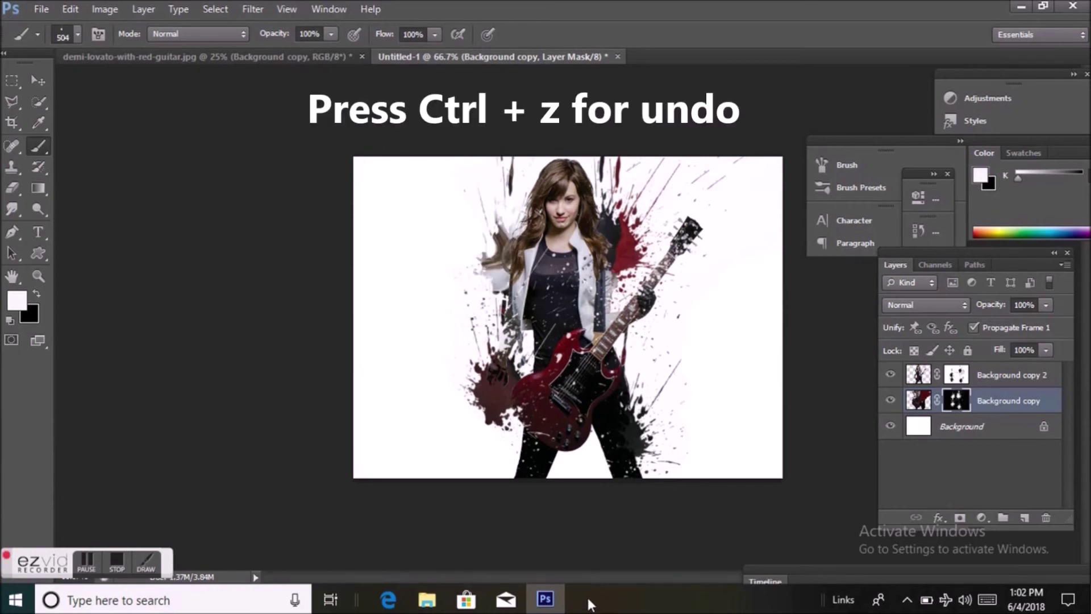
key("ctrl+z")
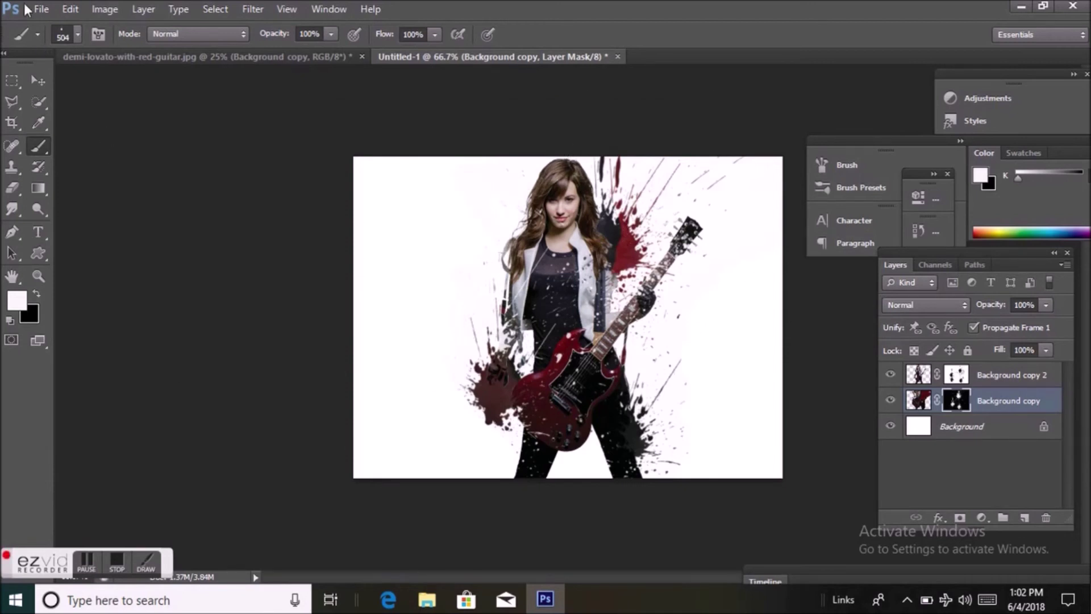
Step: Switch to the 2495 splatter brush at 360 px
left_click(76, 35)
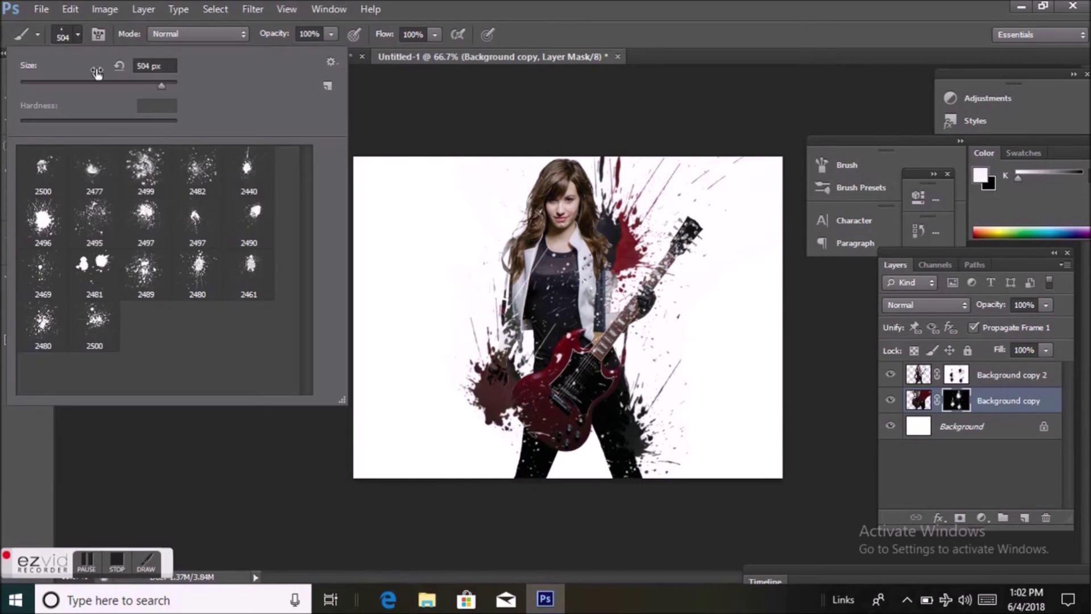
left_click(93, 218)
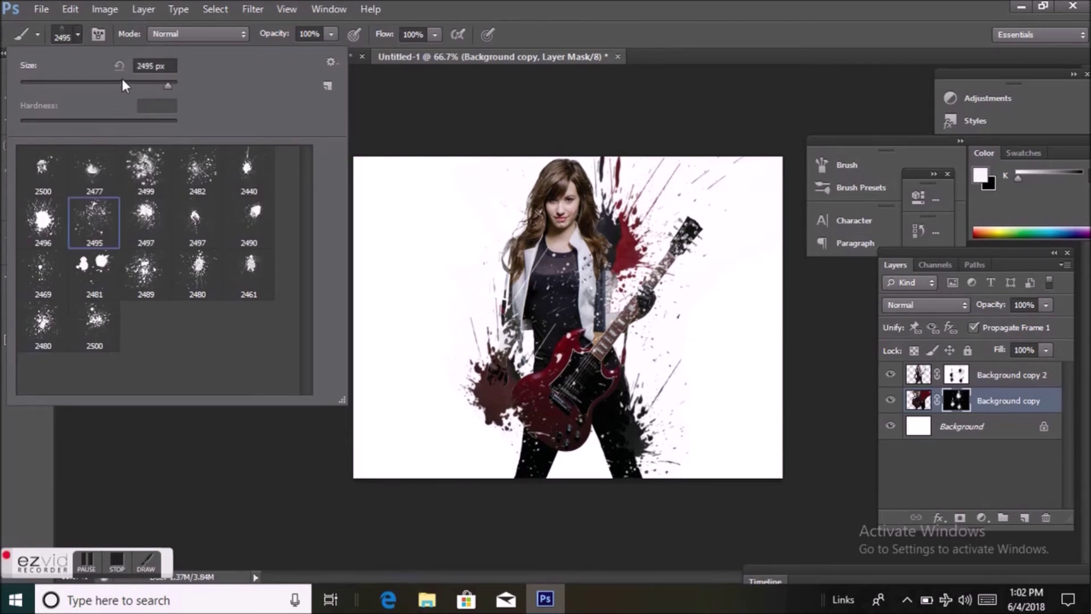
left_click_drag(153, 79, 150, 80)
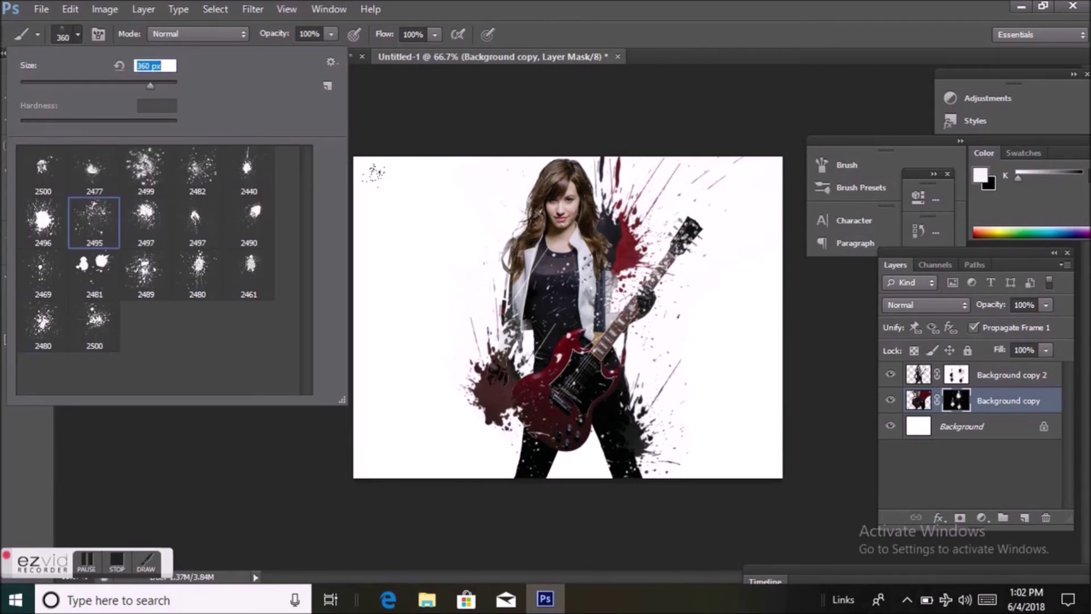
key("Return")
Step: Stamp fine splatter left of the girl, near the guitar hand and lower right, undoing the one above her head
left_click(425, 222)
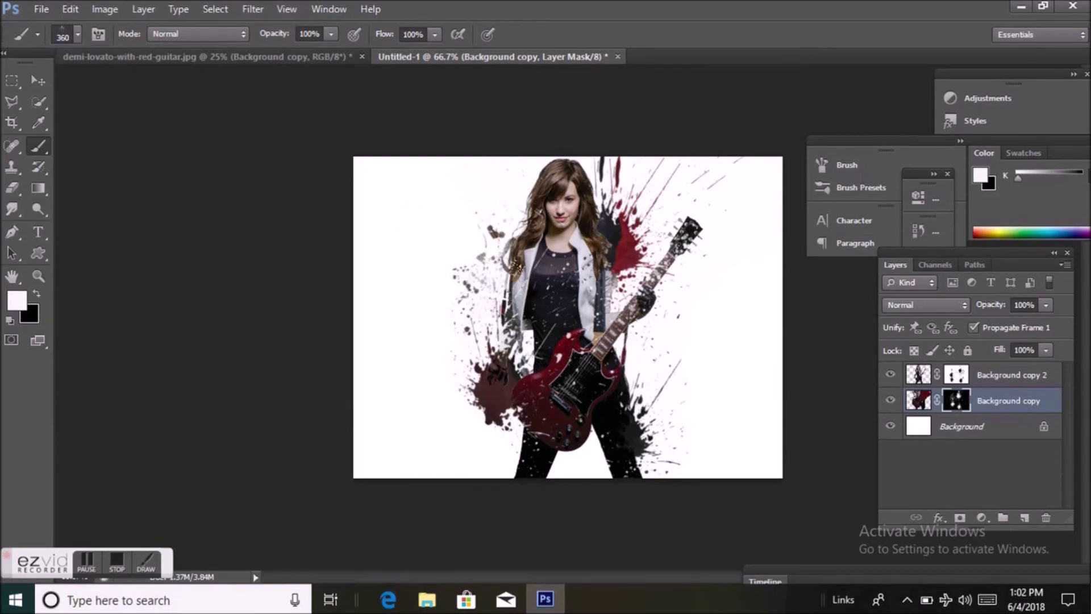
left_click(637, 328)
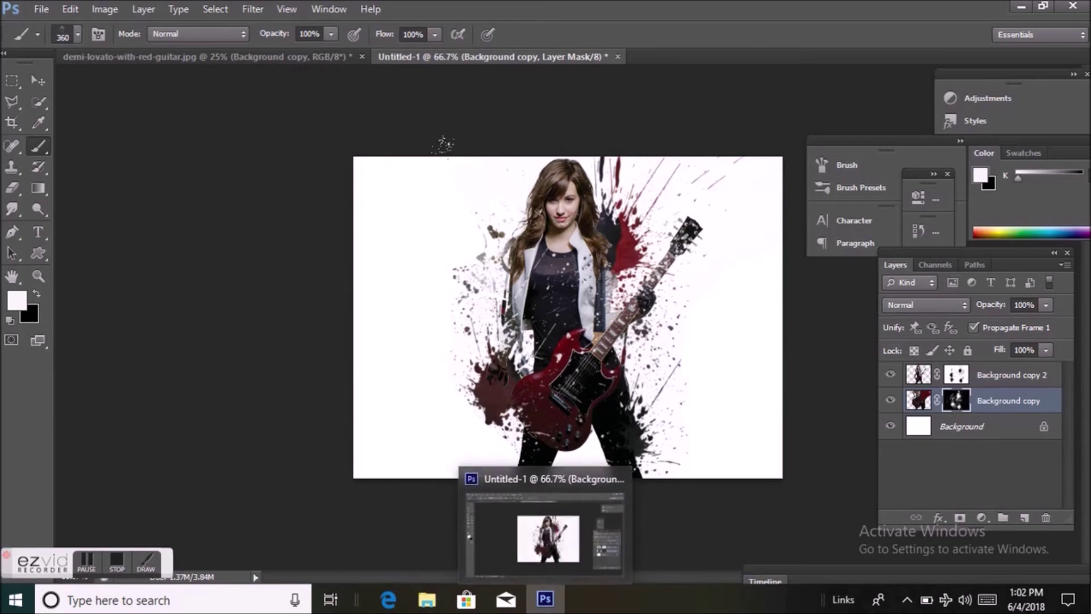
left_click(440, 149)
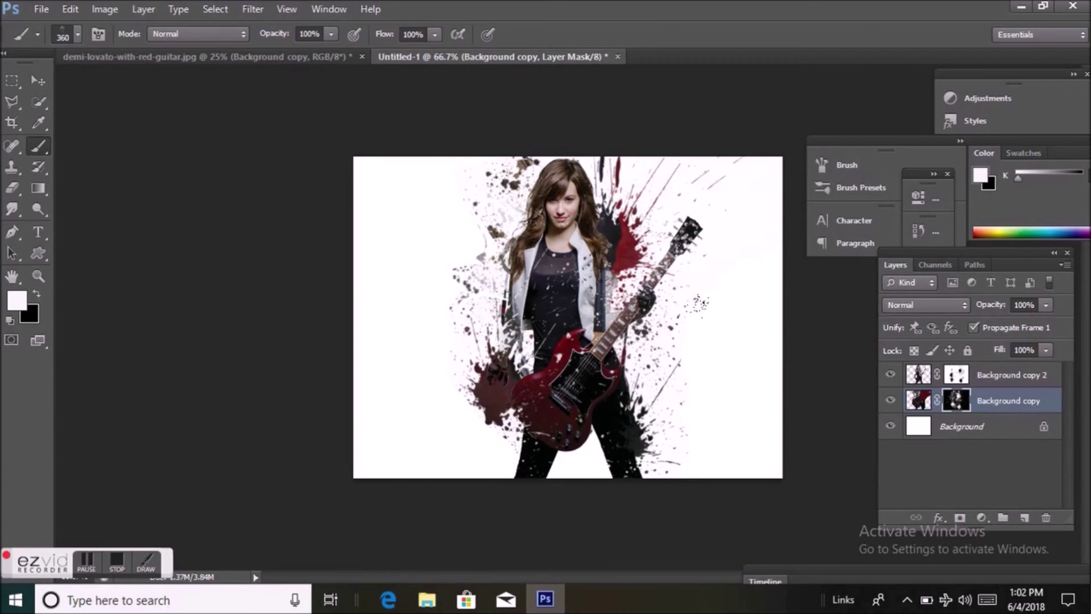
key("ctrl+z")
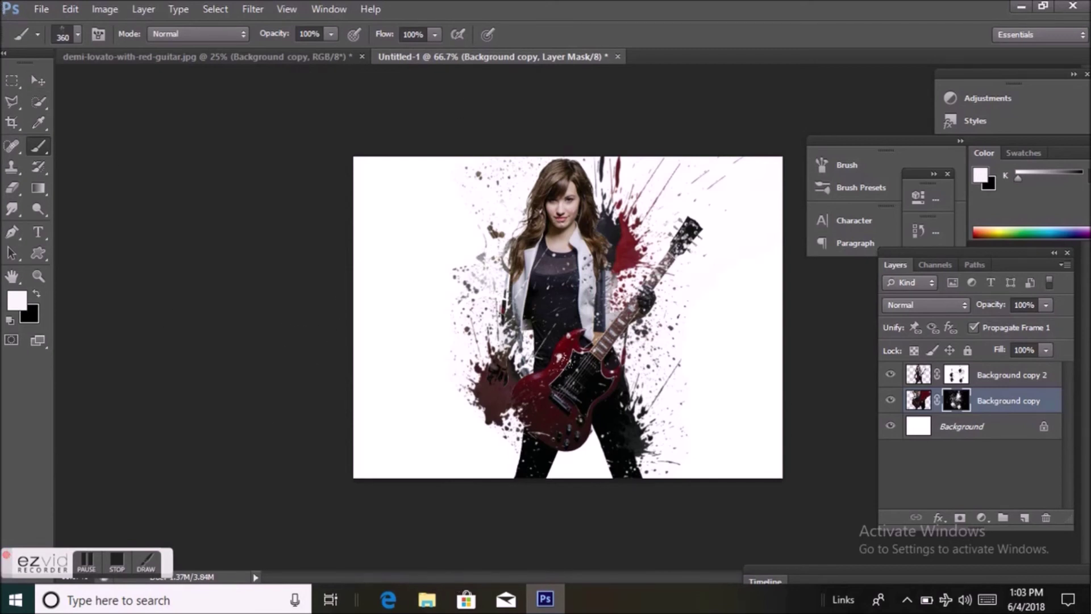
left_click(650, 409)
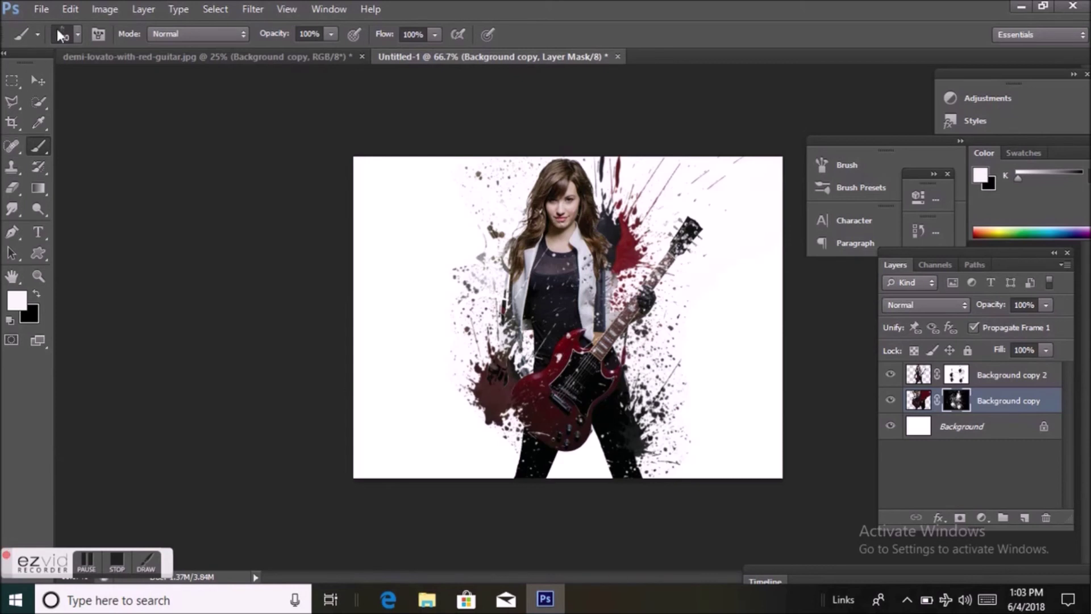
Step: Load splatter brush 2477 and reduce its size to 329 px
left_click(78, 37)
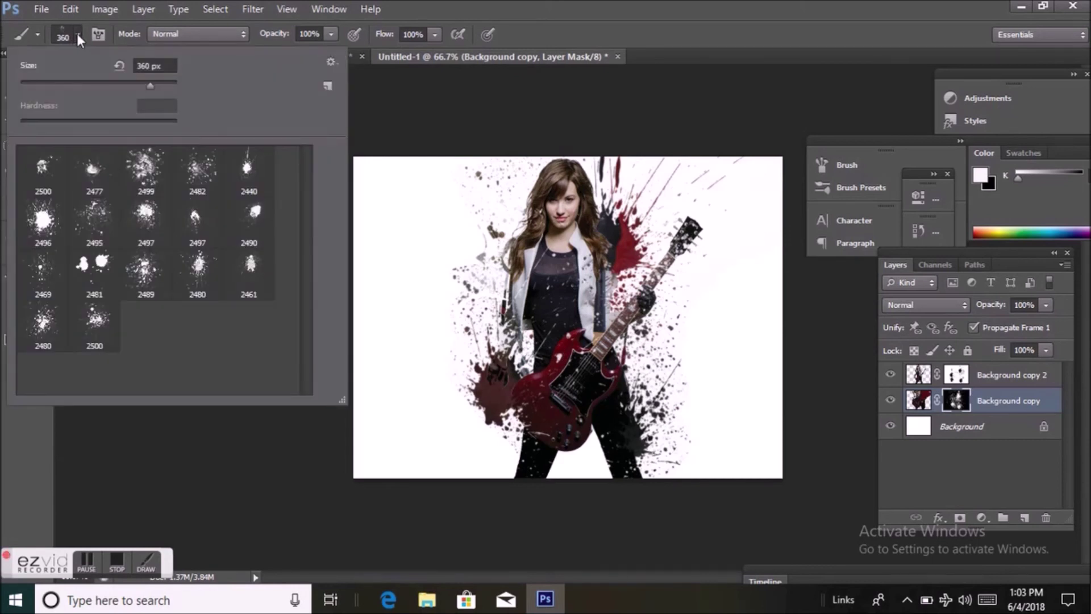
left_click(93, 174)
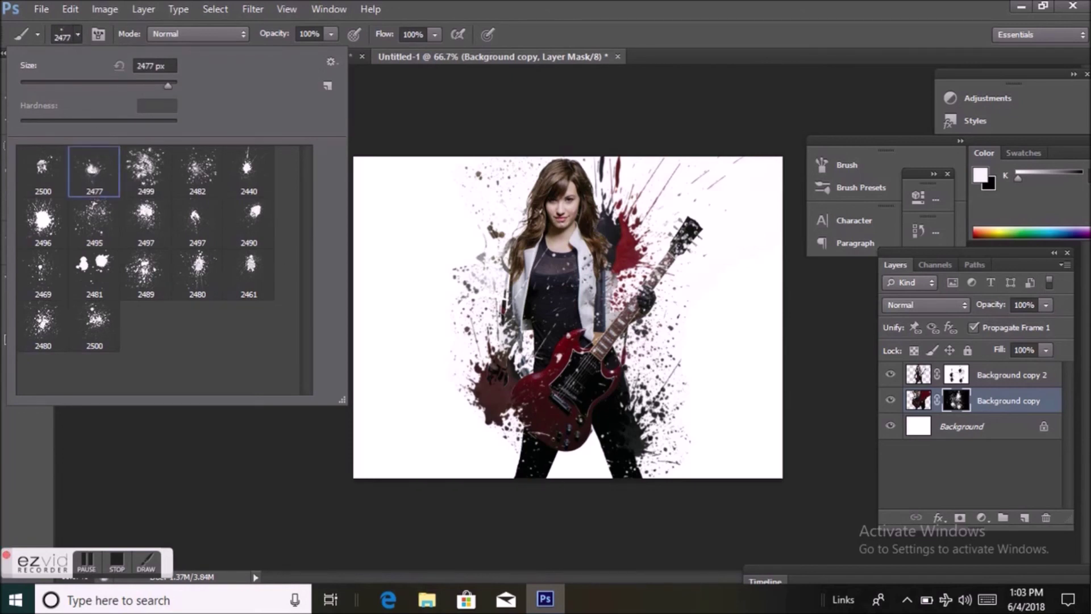
left_click_drag(150, 87, 147, 80)
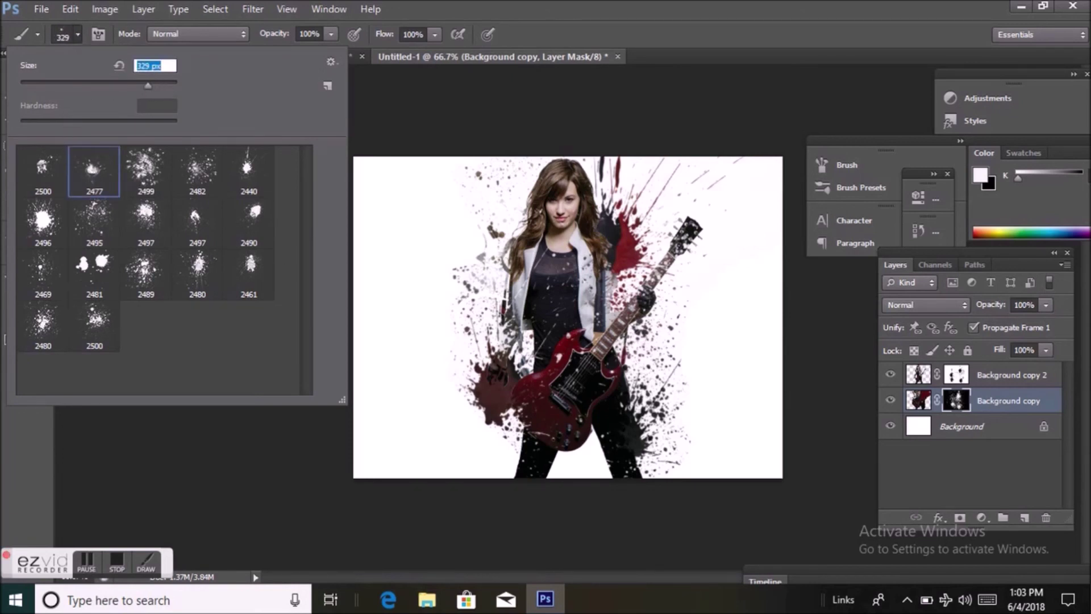
left_click(522, 398)
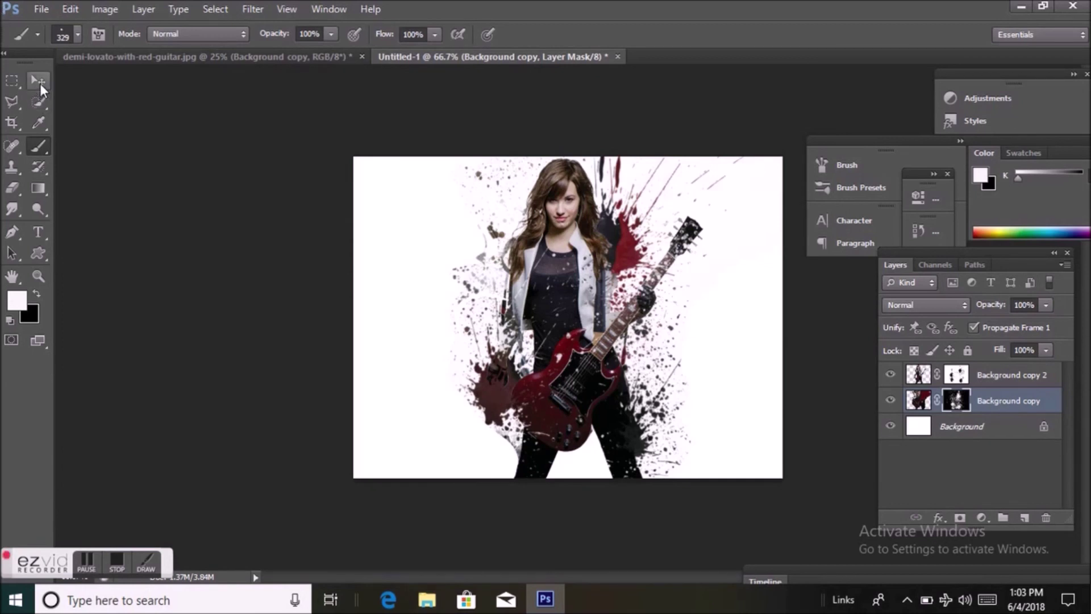
Step: With the Move tool, duplicate the Background copy layer's image with Ctrl+J and reselect Background copy
left_click(39, 82)
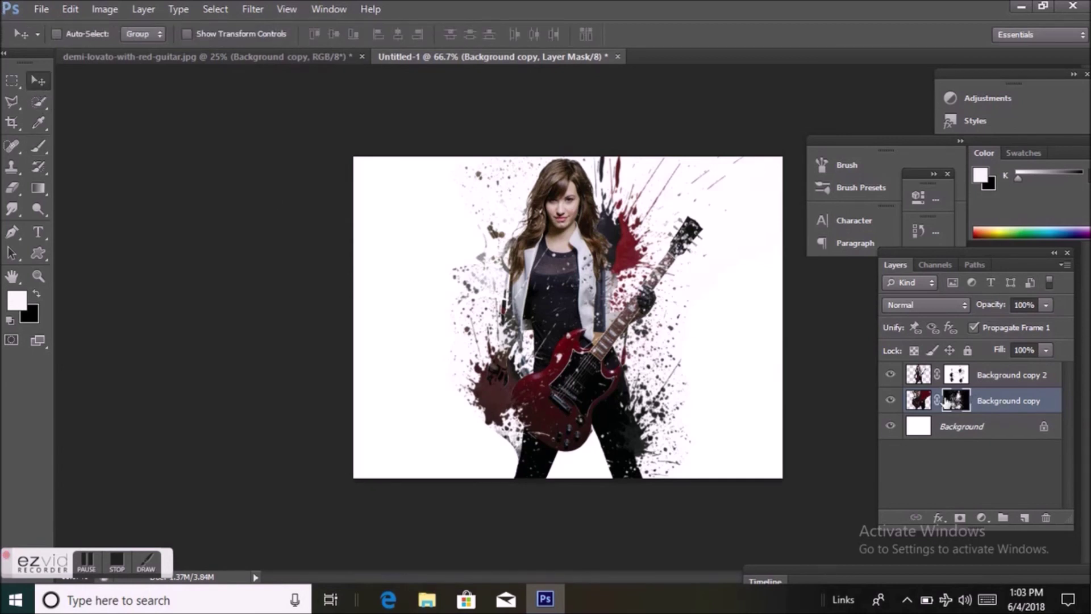
left_click(918, 399)
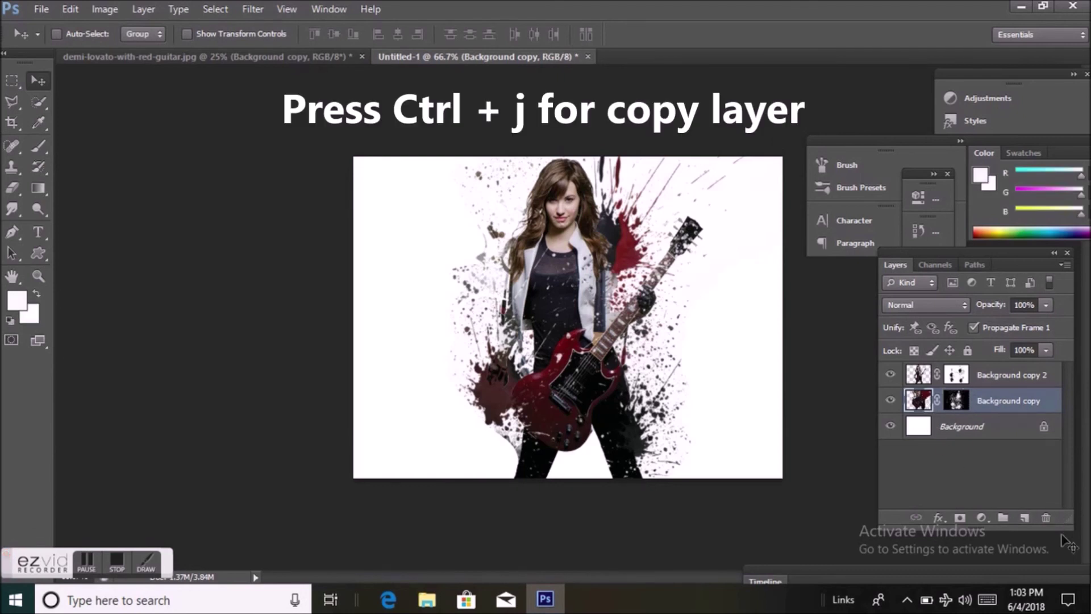
key("ctrl+j")
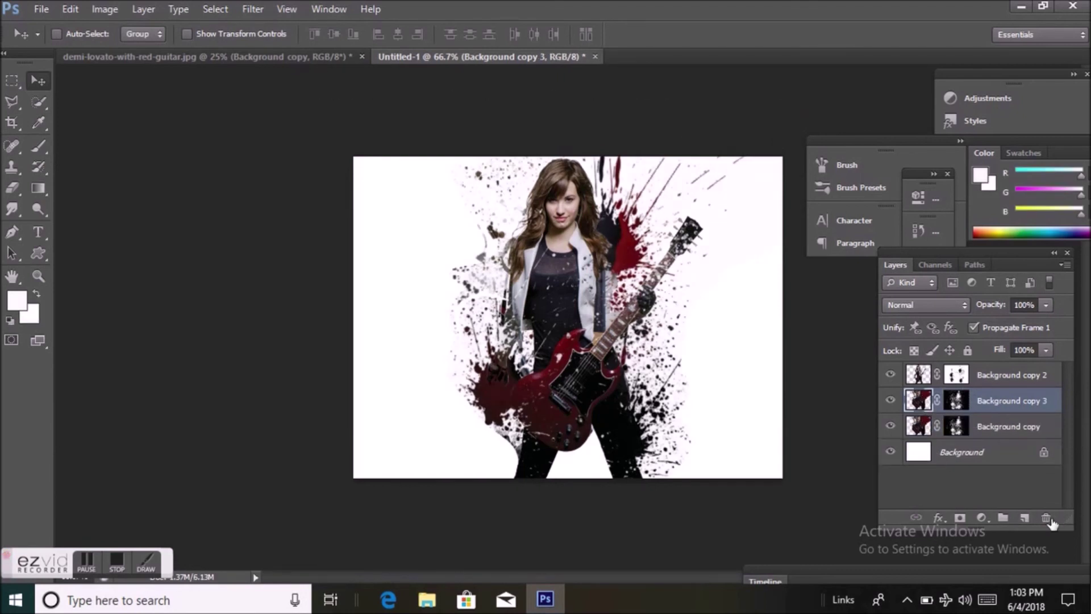
left_click(918, 425)
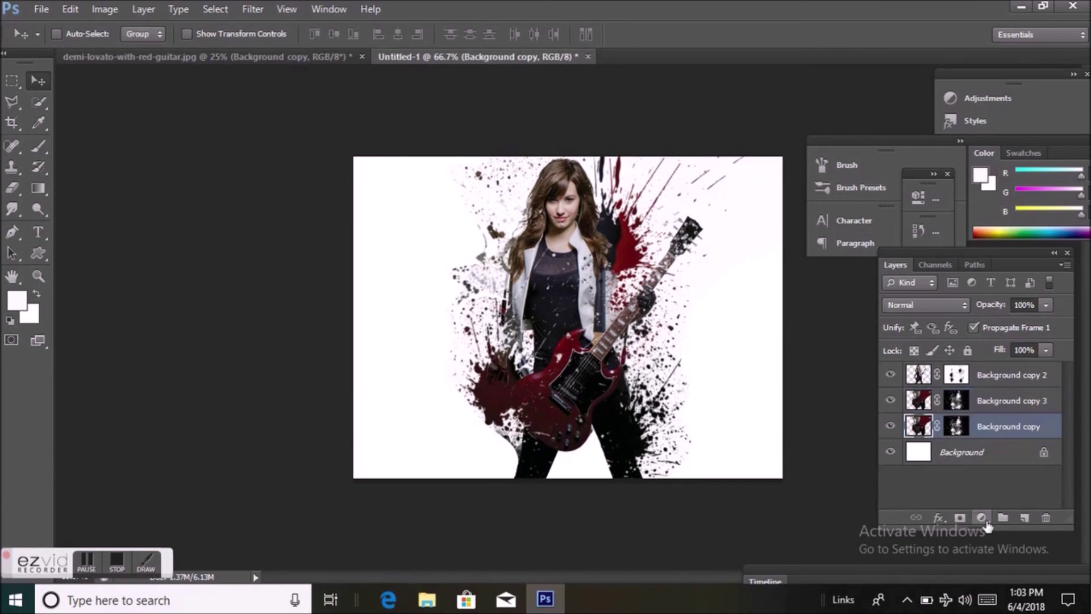
Step: Add a Vibrance adjustment layer with Vibrance +9 and Saturation -97
left_click(983, 519)
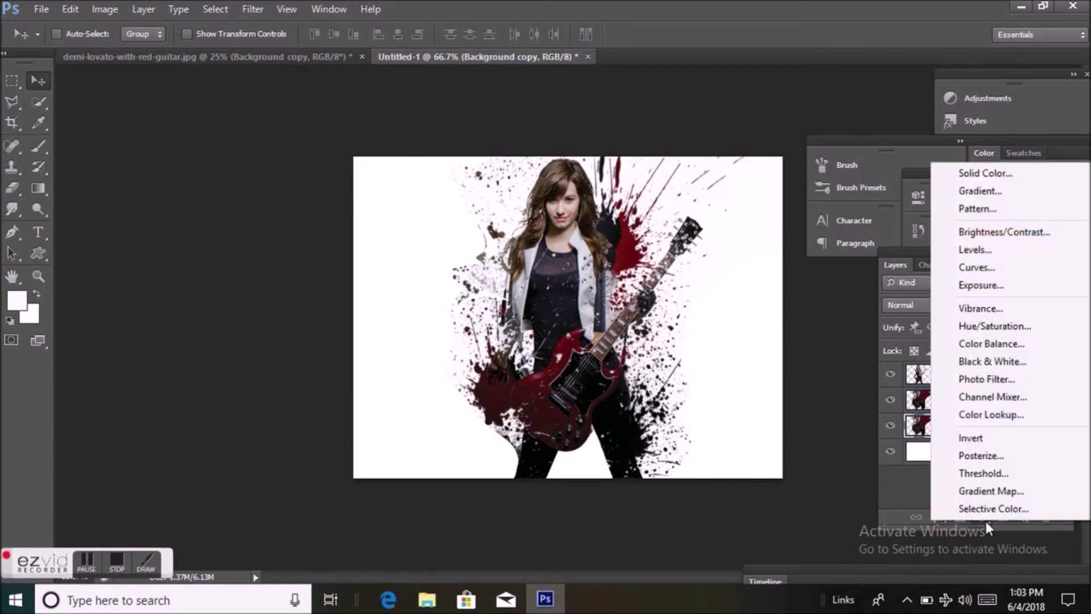
left_click(984, 308)
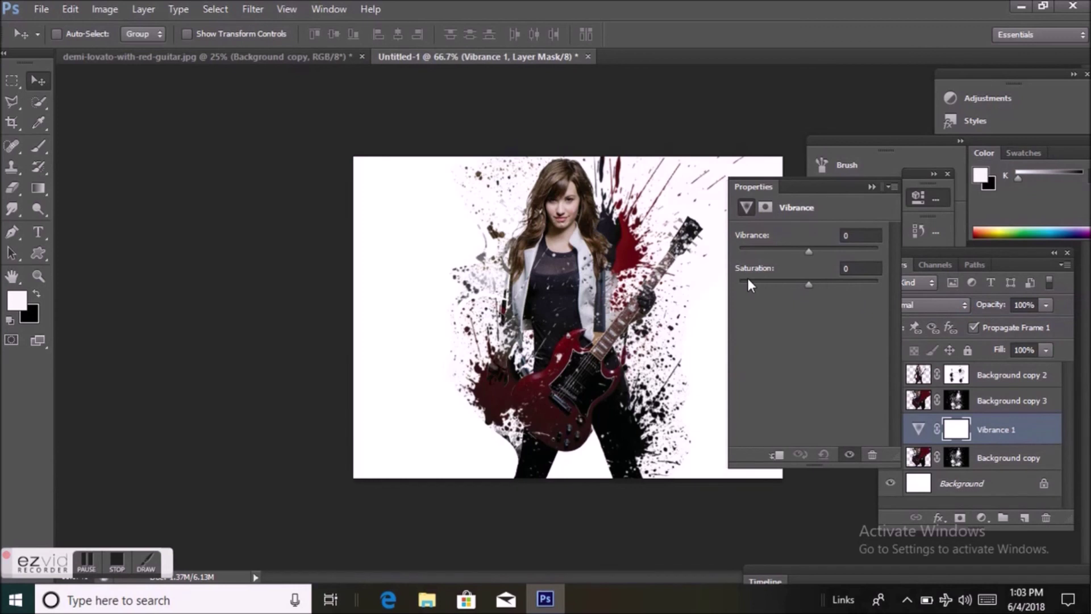
left_click_drag(810, 248, 820, 249)
left_click_drag(809, 281, 736, 288)
left_click(871, 186)
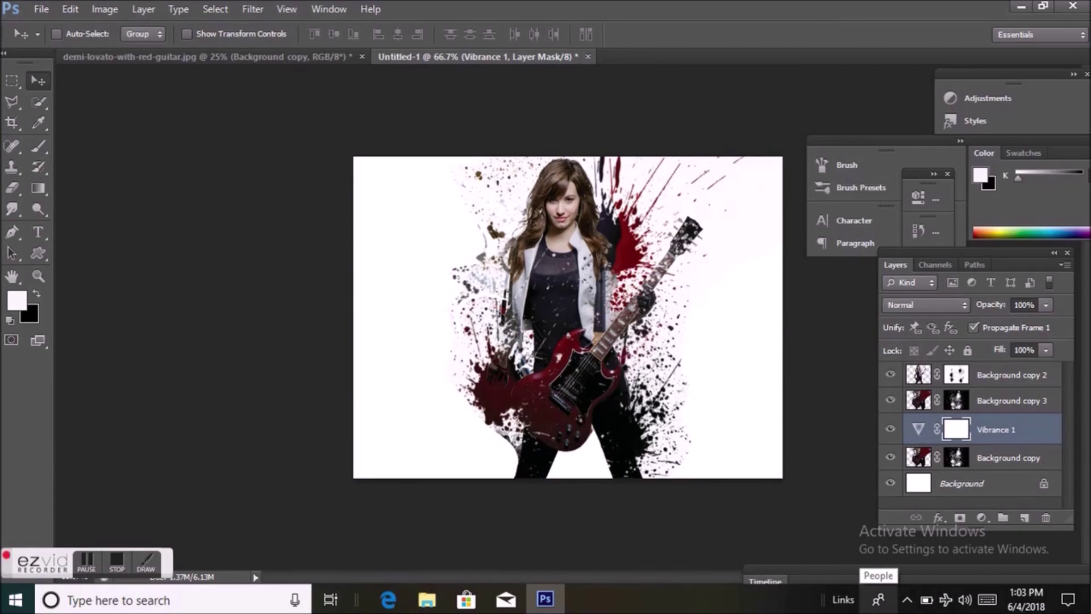